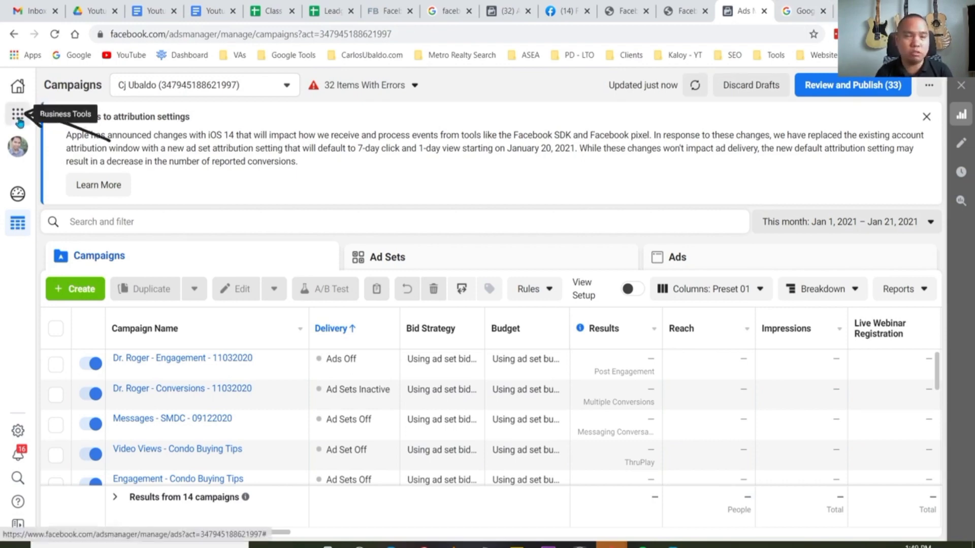
Go to the ad account's Audiences page and start creating a new saved audience.
click(18, 122)
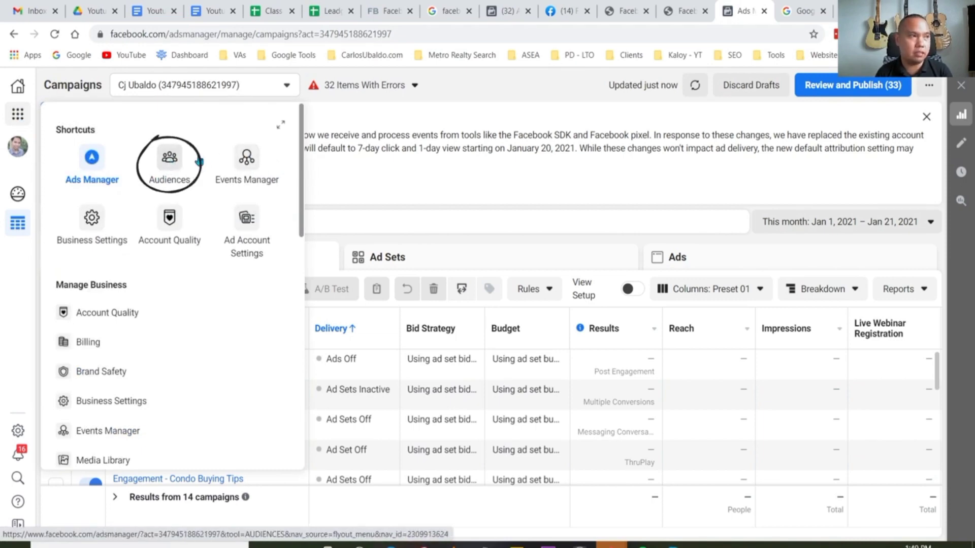
scroll(264, 327, down, 6)
scroll(264, 319, down, 6)
scroll(264, 321, up, 6)
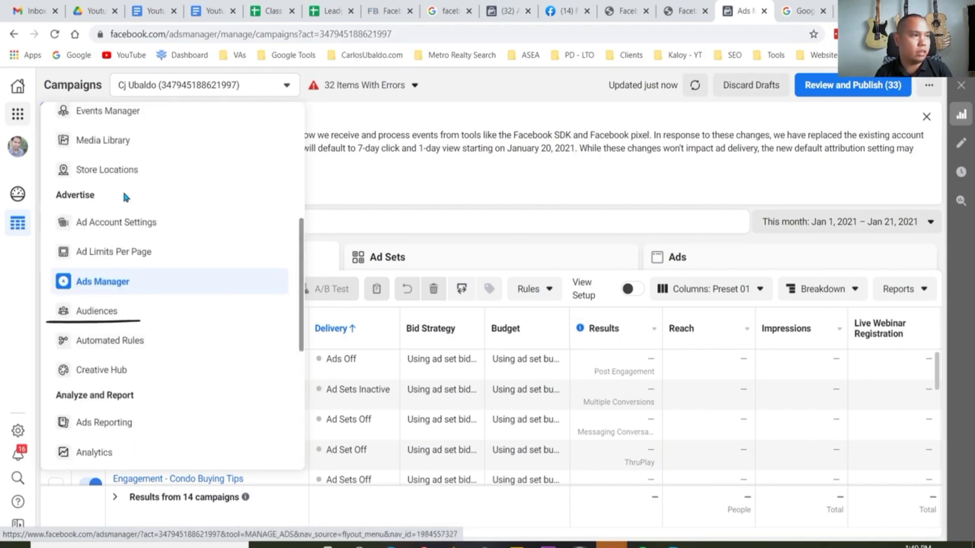
click(96, 311)
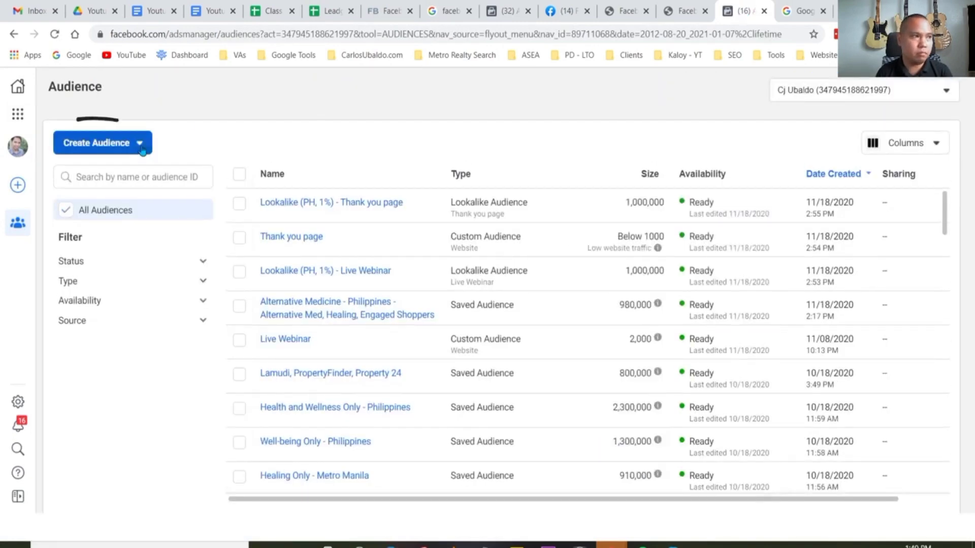
click(142, 150)
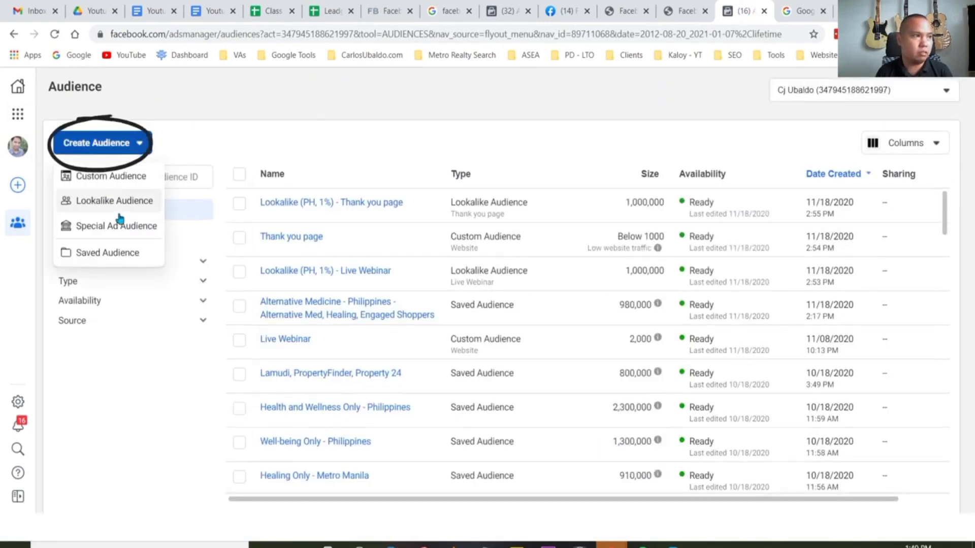
click(106, 256)
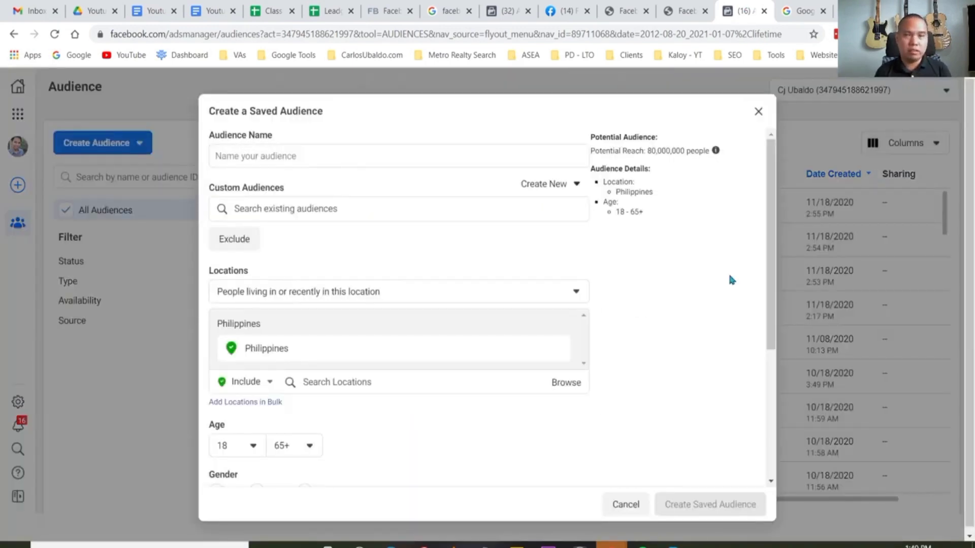
Set the saved audience's location to the state of Metro Manila, Philippines.
scroll(422, 255, down, 3)
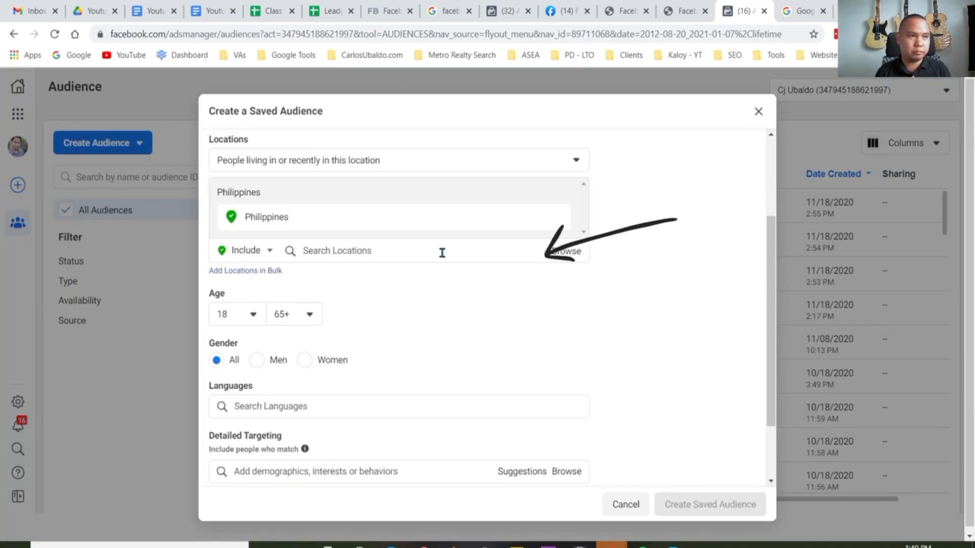
click(364, 250)
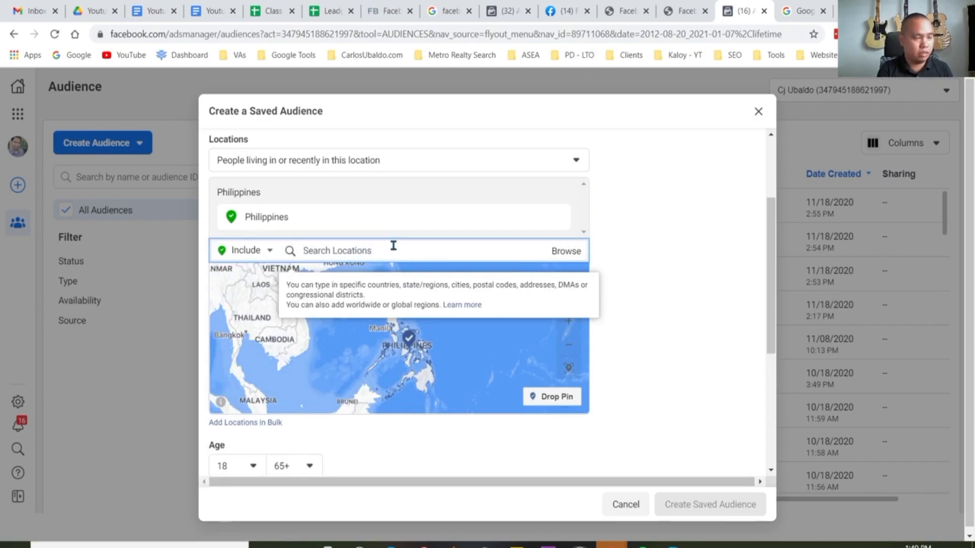
text(metro)
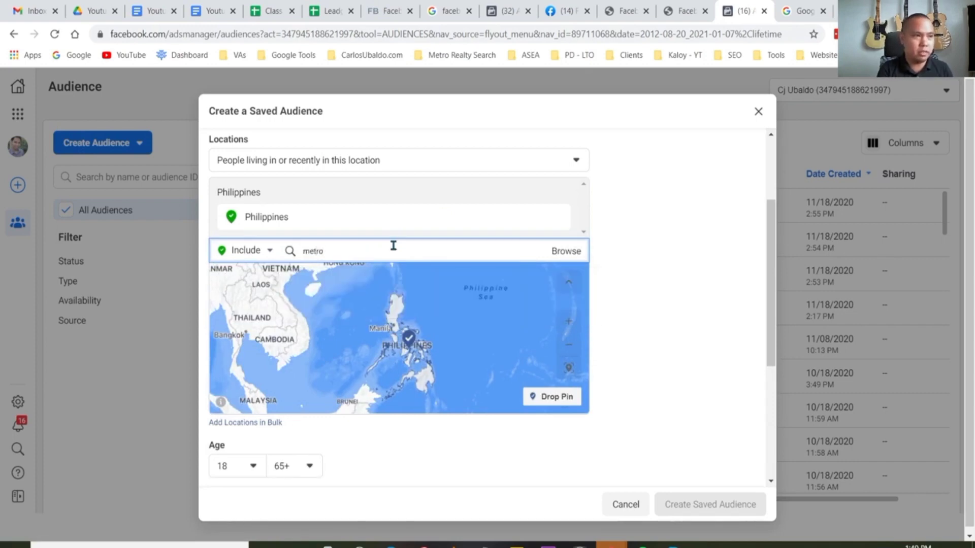
text( manila)
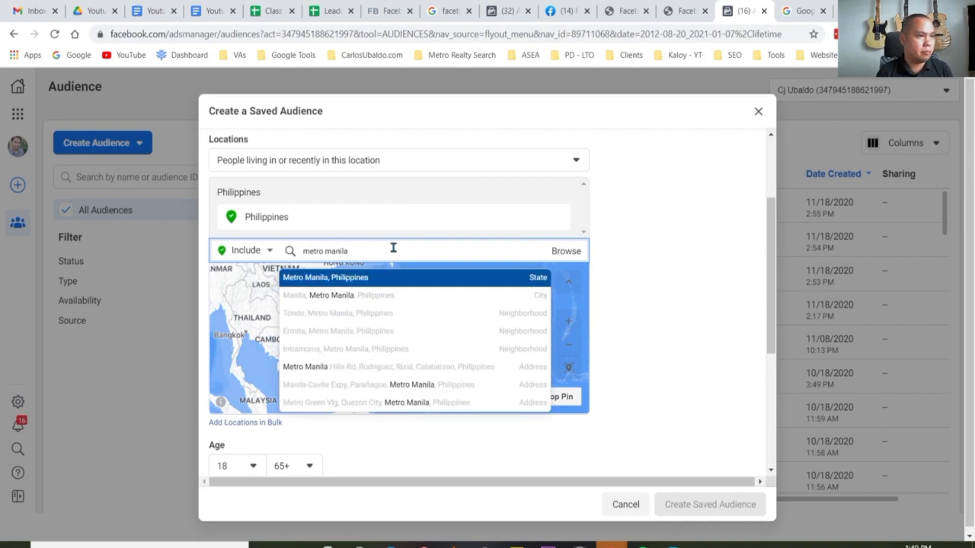
click(535, 277)
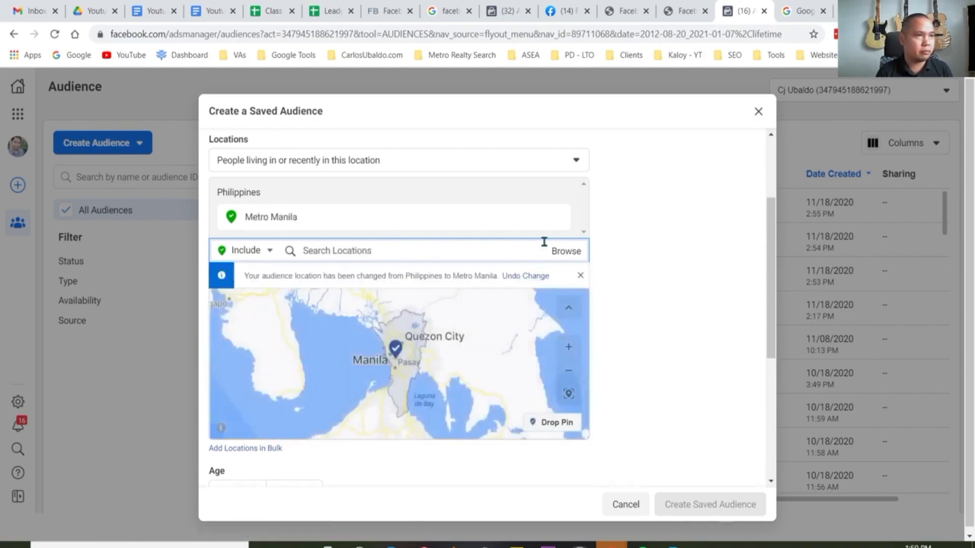
Set the audience's age range to 25 through 60.
scroll(683, 268, down, 1)
scroll(694, 285, down, 1)
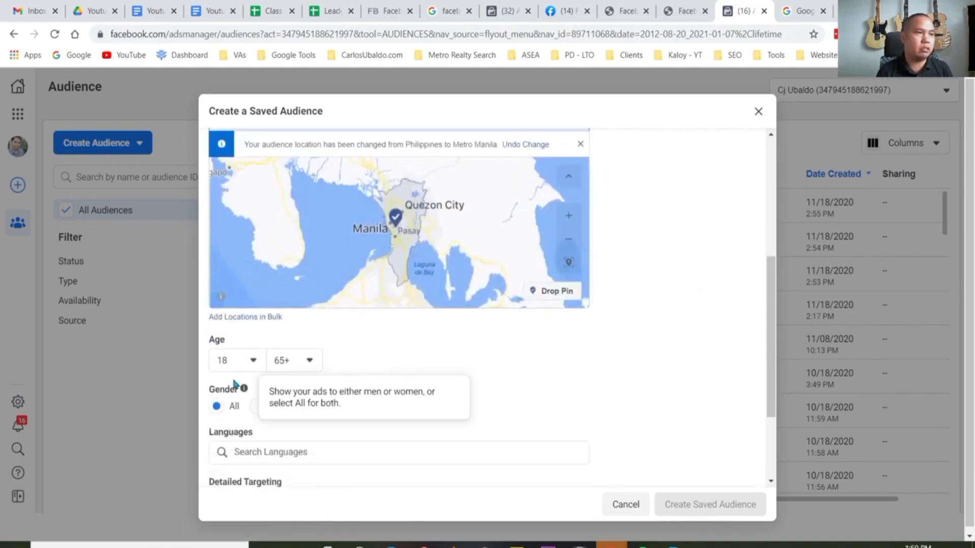
click(251, 363)
scroll(290, 290, down, 4)
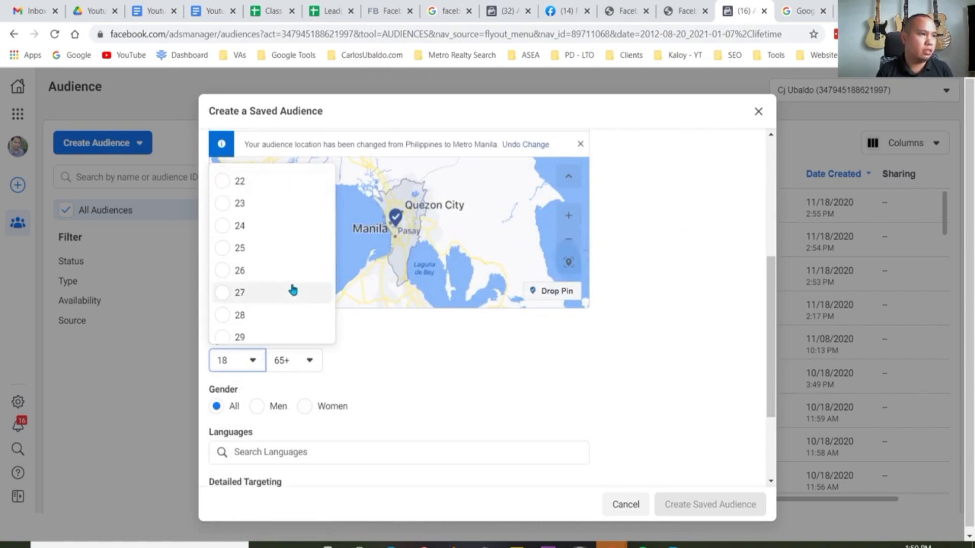
click(280, 262)
click(311, 360)
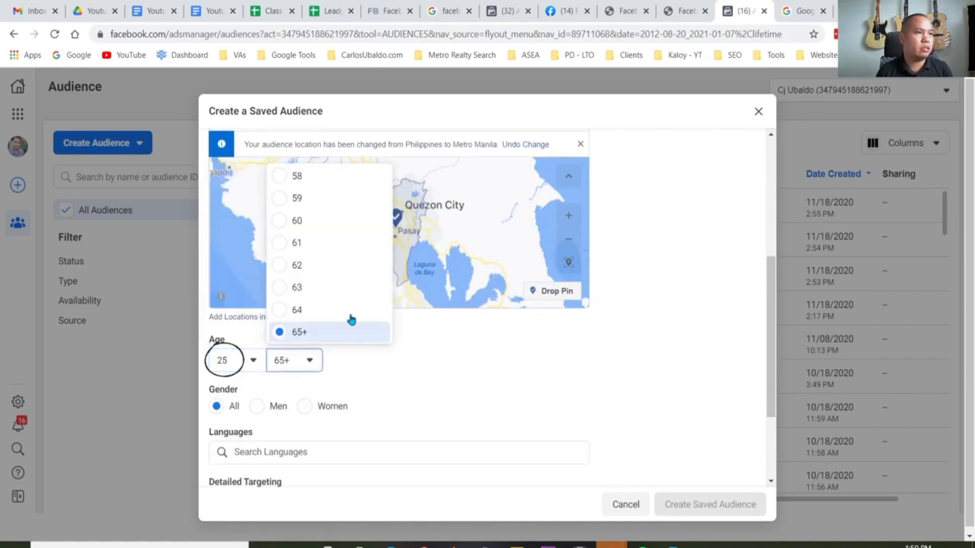
scroll(330, 279, up, 2)
click(307, 282)
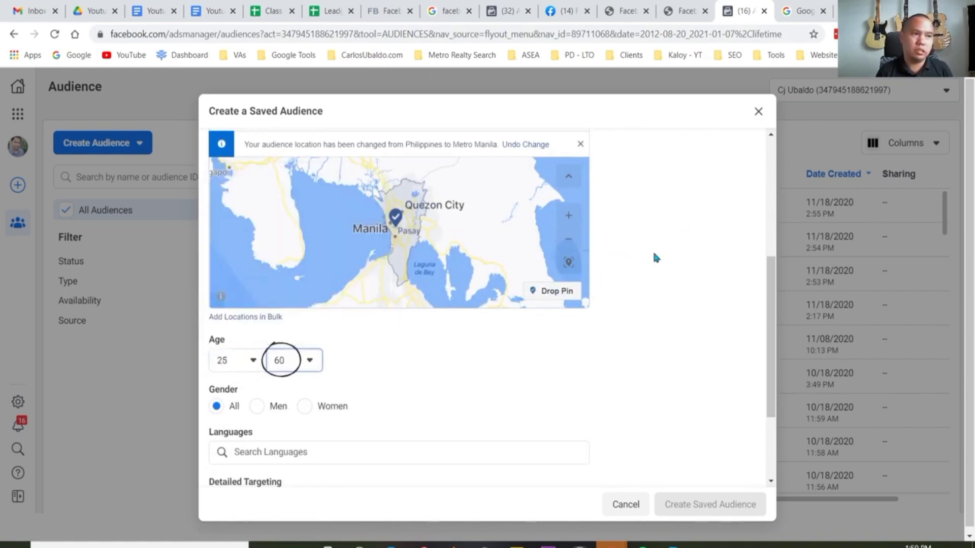
Add the interest Lamudi to the people included by the detailed targeting.
scroll(655, 257, down, 2)
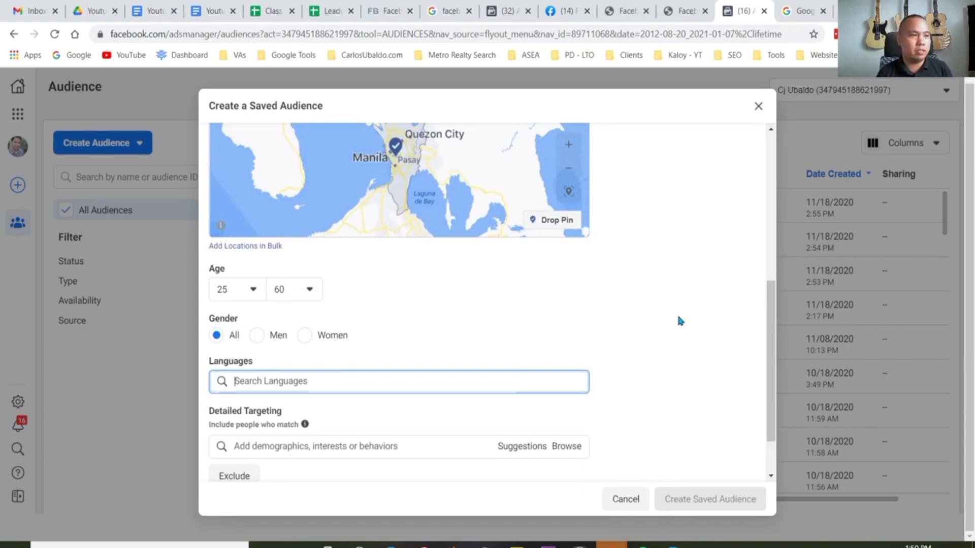
scroll(704, 303, down, 2)
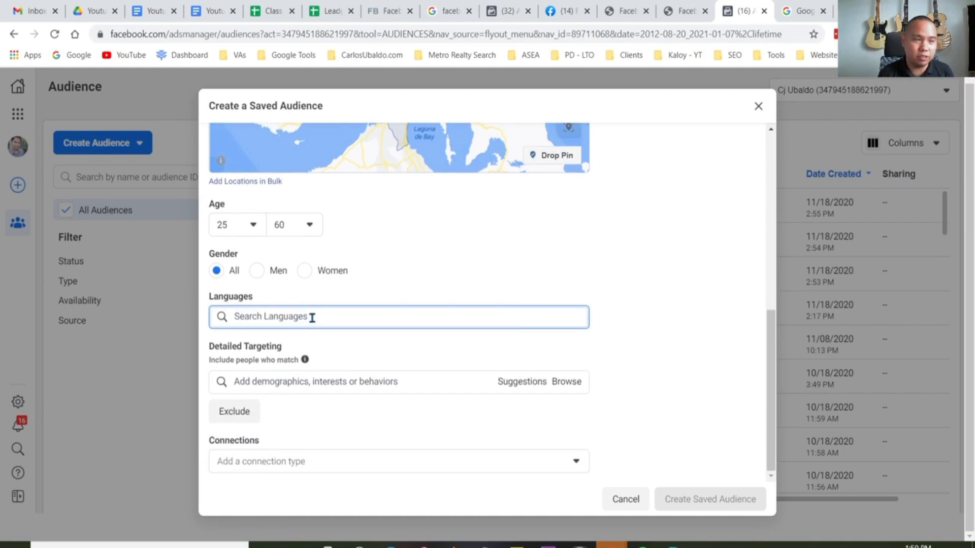
scroll(705, 273, up, 2)
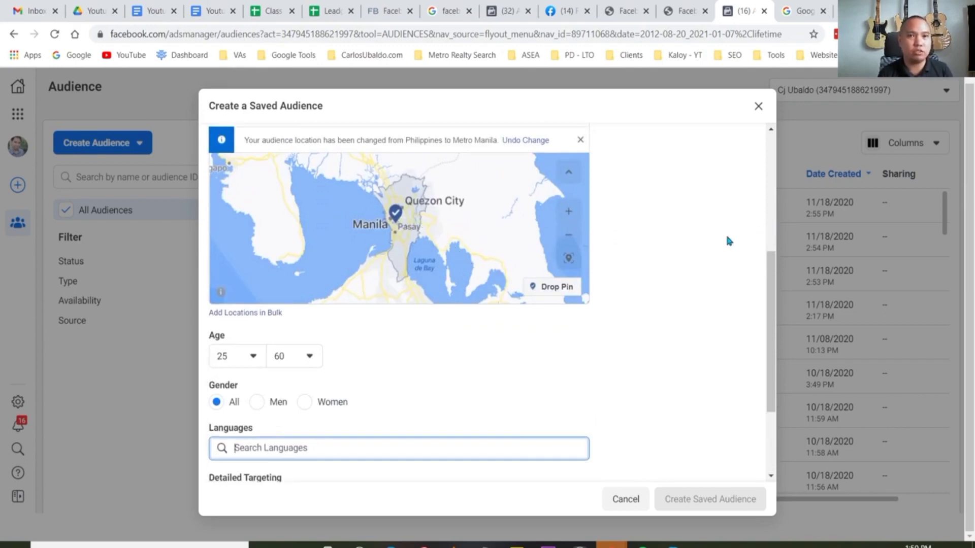
scroll(727, 241, down, 4)
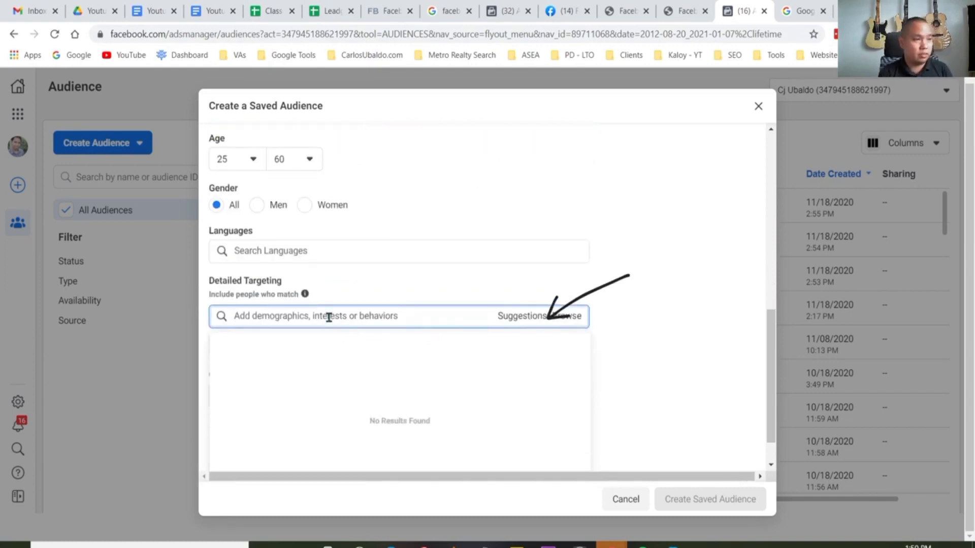
text(lamudi)
click(302, 341)
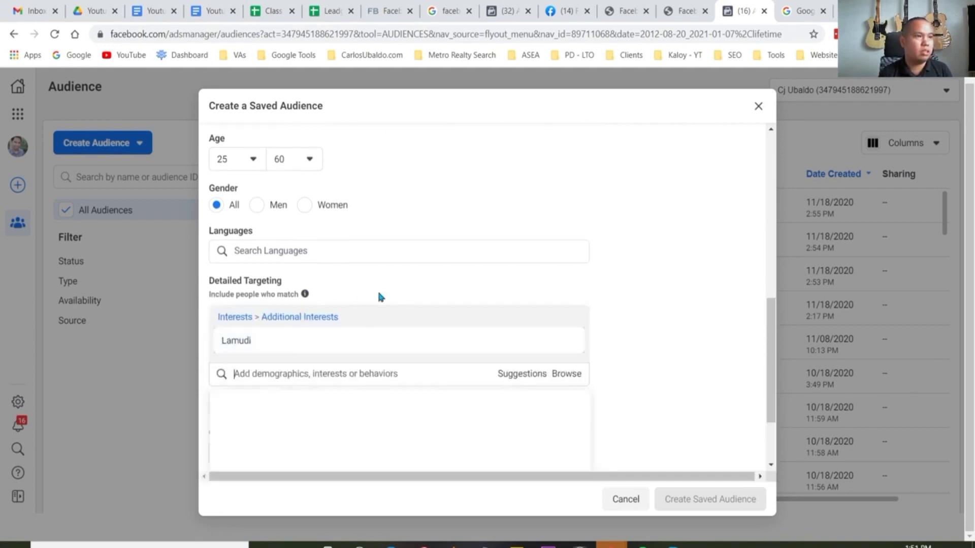
scroll(675, 263, up, 6)
scroll(678, 270, up, 3)
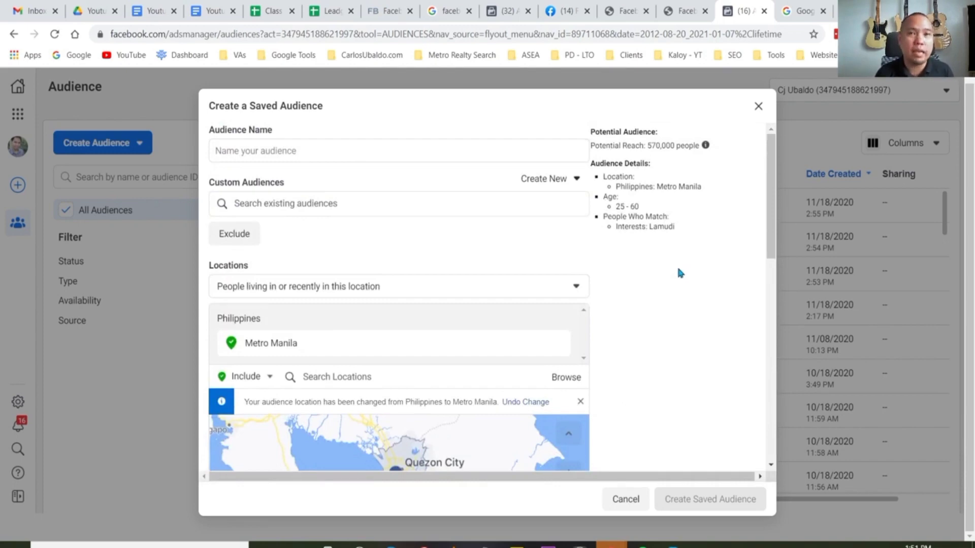
scroll(678, 269, down, 8)
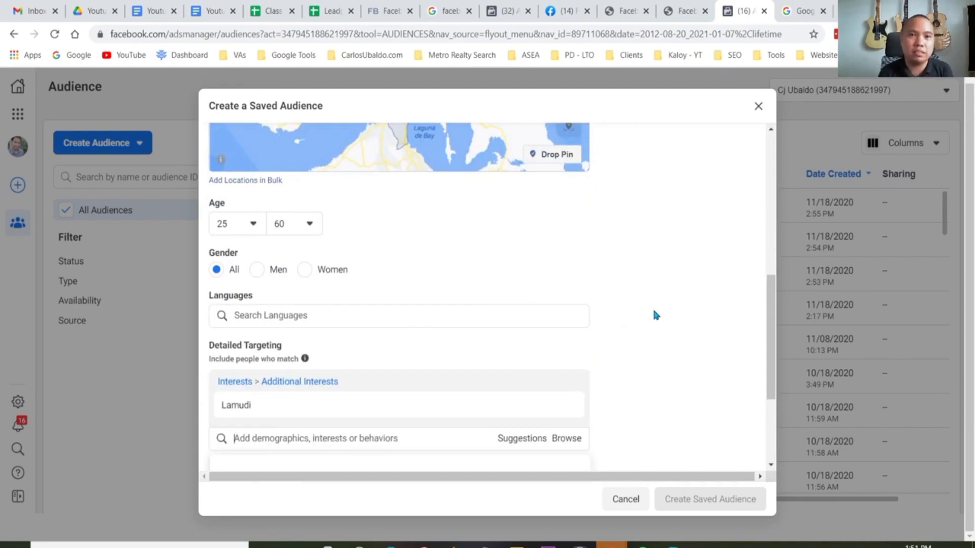
scroll(654, 311, down, 3)
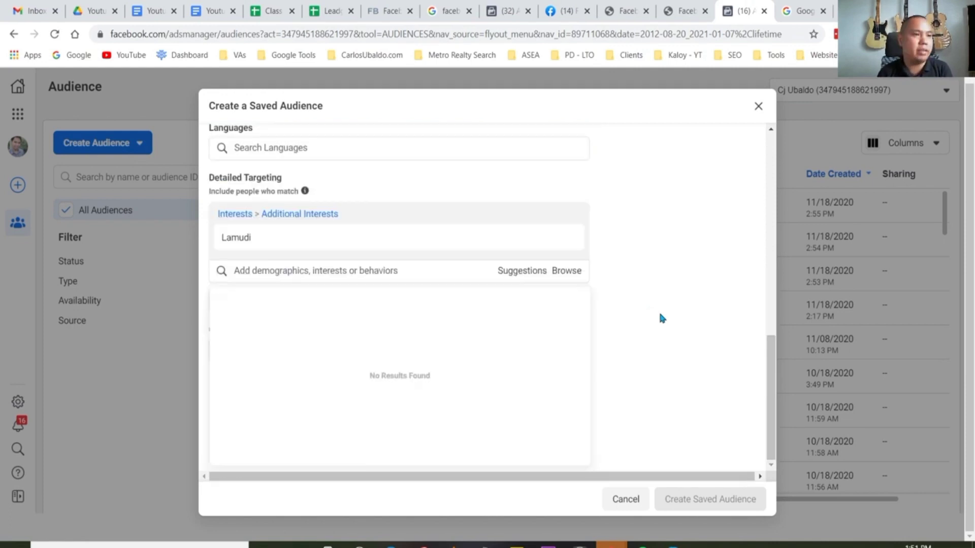
click(690, 303)
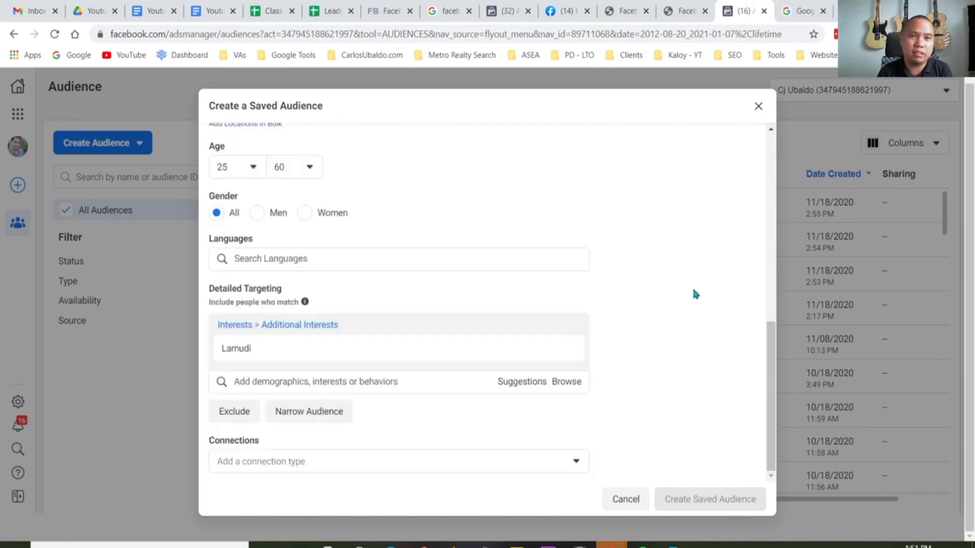
Add an exclusion to the detailed targeting for people with the job title Real Estate Agent/Broker.
click(237, 413)
click(310, 455)
text(real estate agent)
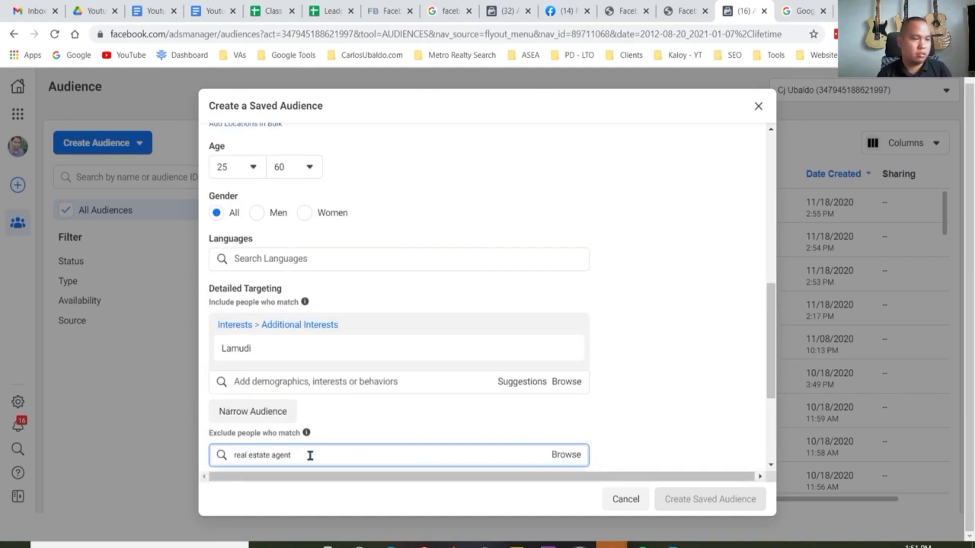
scroll(665, 355, down, 3)
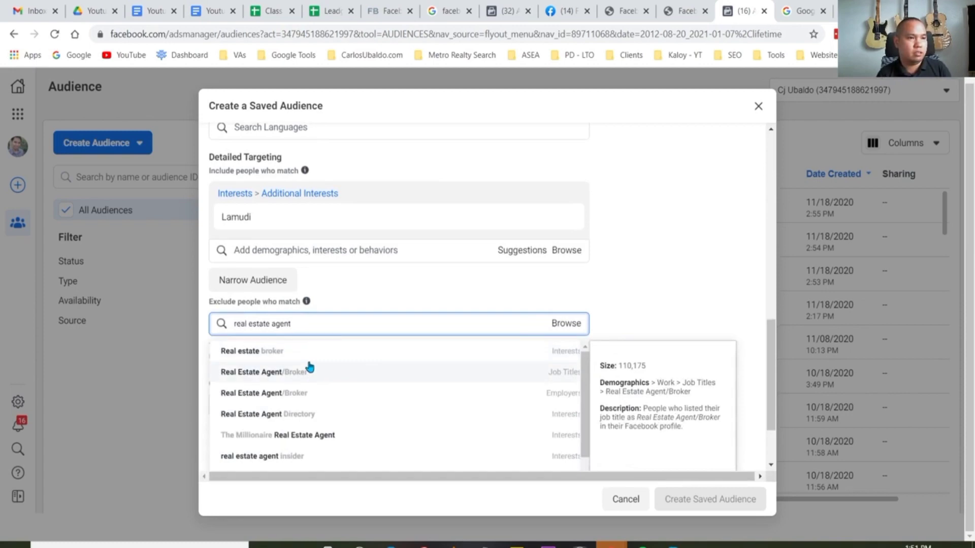
click(274, 373)
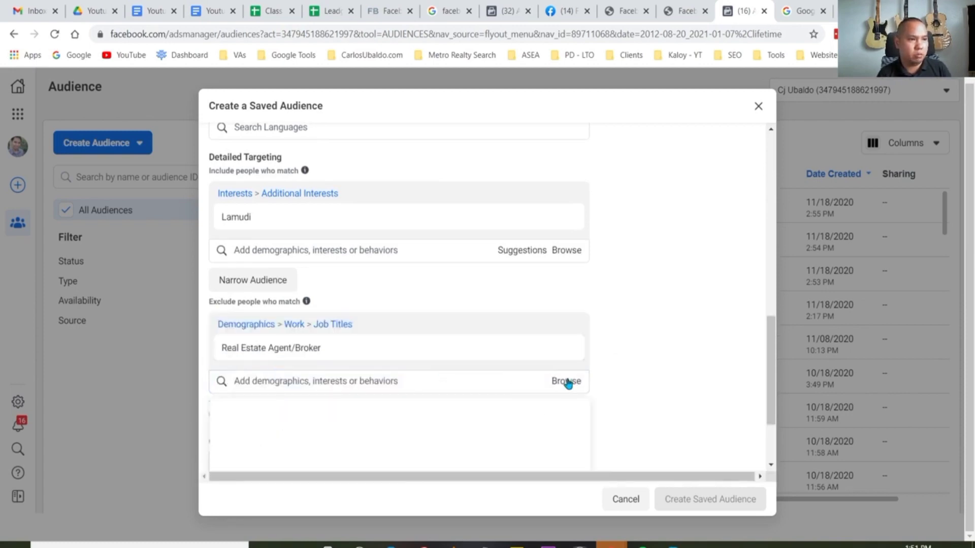
Search for further real estate roles and exclude the job title Real Estate Agent/Salesperson as well.
text(real estate)
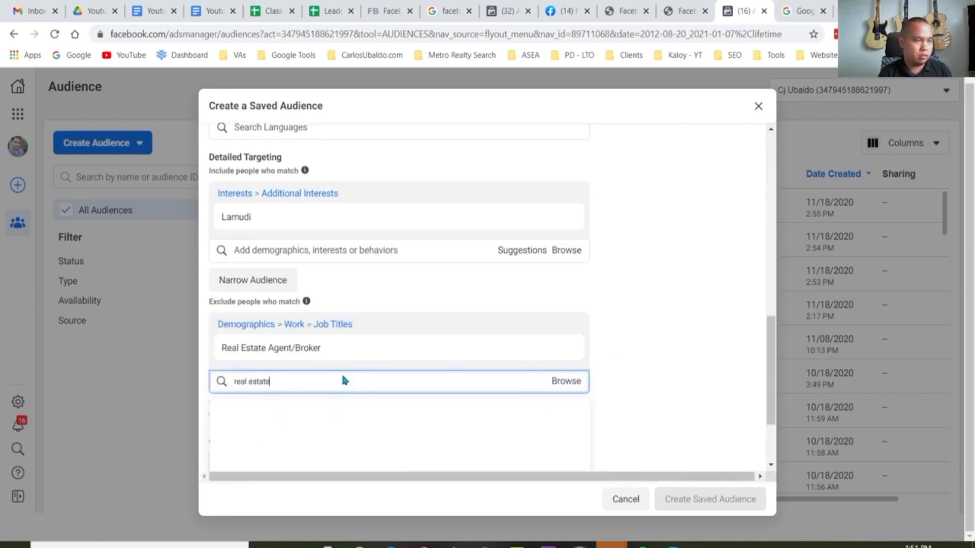
scroll(355, 378, down, 3)
scroll(547, 370, down, 2)
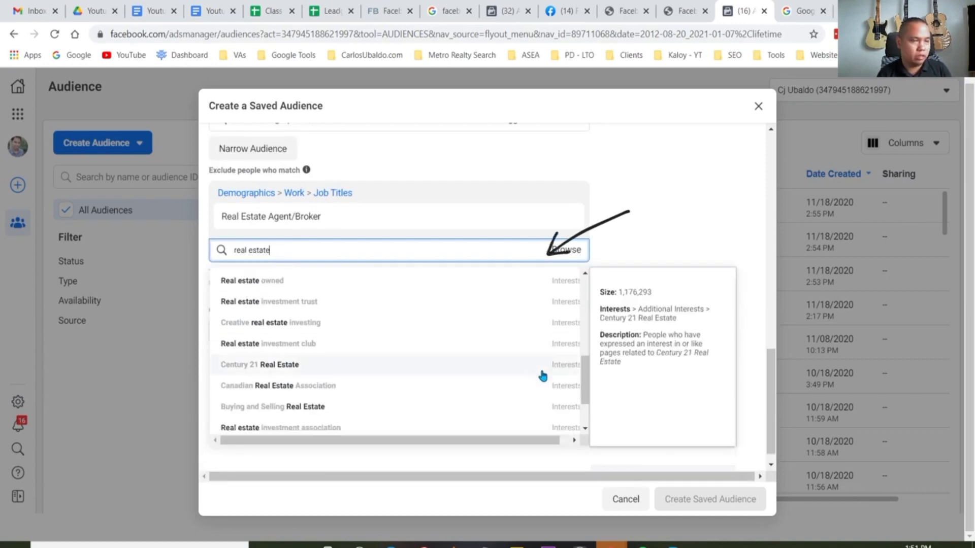
scroll(547, 370, down, 1)
triple_click(310, 269)
text(agent)
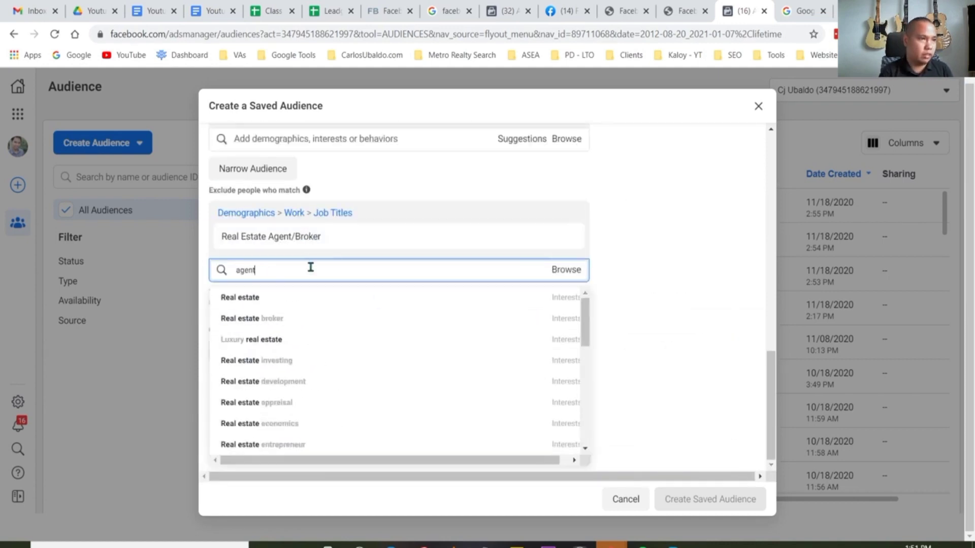
triple_click(289, 267)
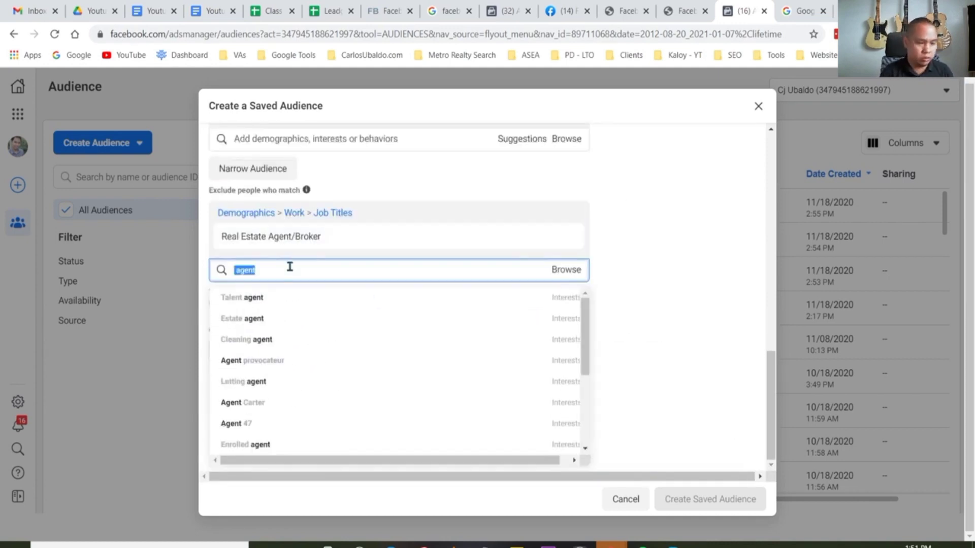
text(real estate sal)
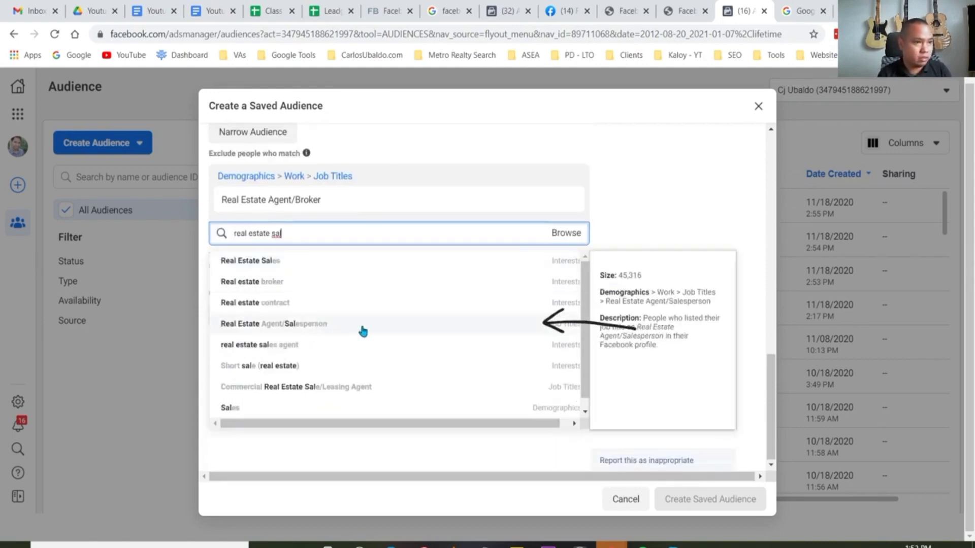
click(418, 325)
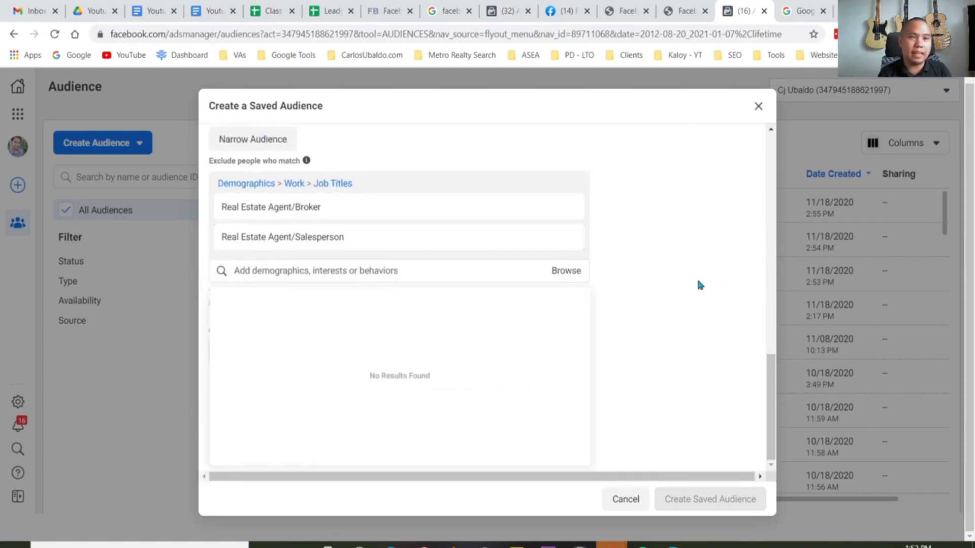
Search for "real estate sales" and add the job title Commercial Real Estate Sale/Leasing Agent to the exclusions.
click(391, 381)
text(real estate sales)
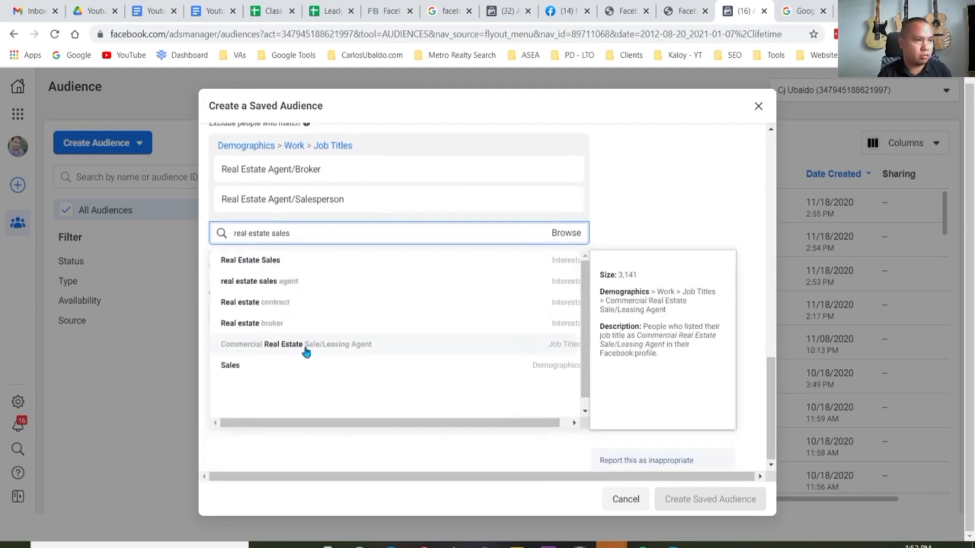
click(304, 348)
click(691, 335)
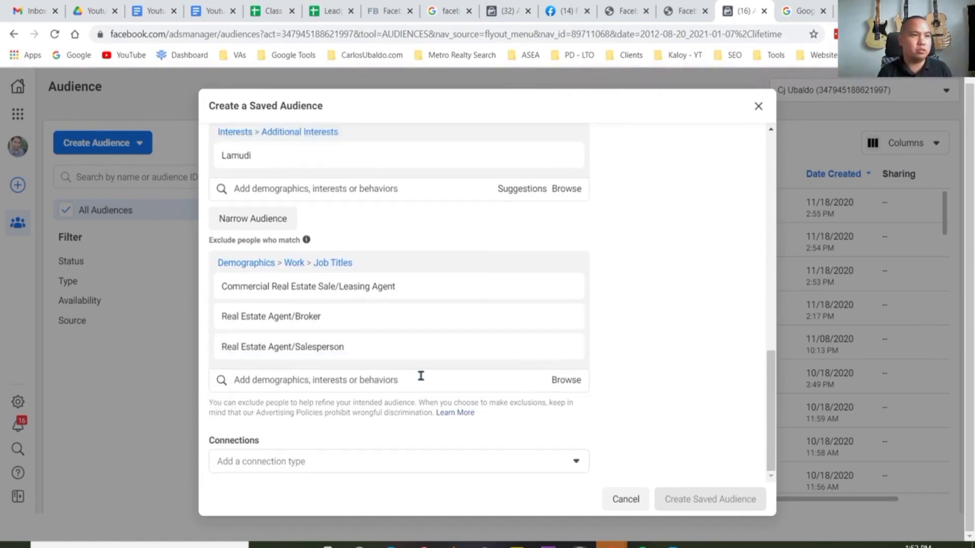
click(422, 378)
click(642, 199)
scroll(584, 340, up, 6)
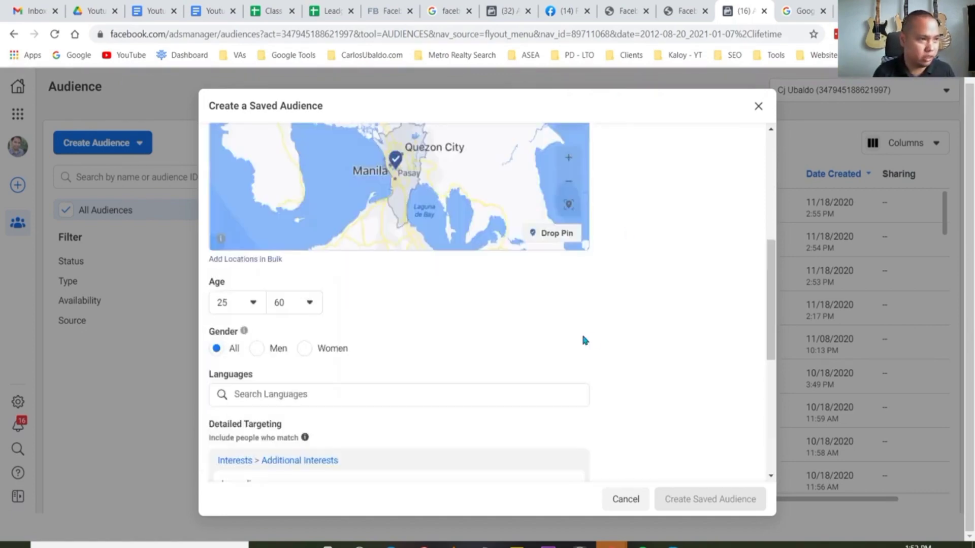
Name the audience "Lamudi - Audience Number 1" and create the saved audience.
scroll(672, 326, down, 5)
scroll(726, 333, up, 10)
click(311, 157)
text(Lamu)
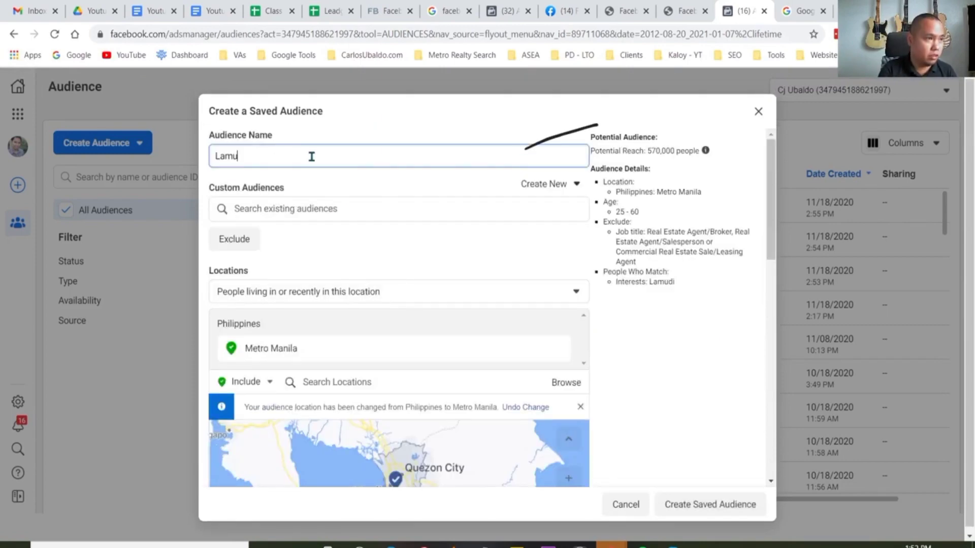
text(di - Audience Num)
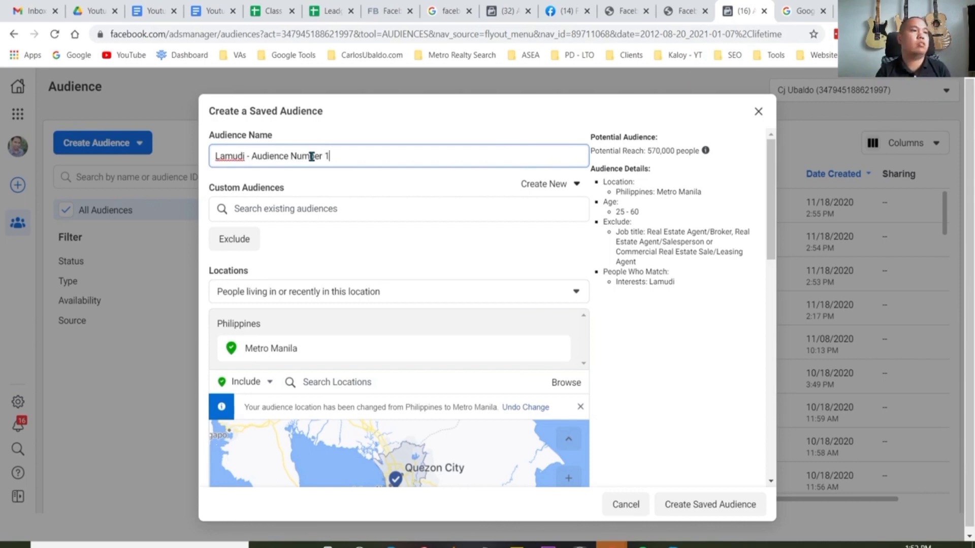
text(ber 1)
key(ctrl+a)
scroll(714, 440, down, 6)
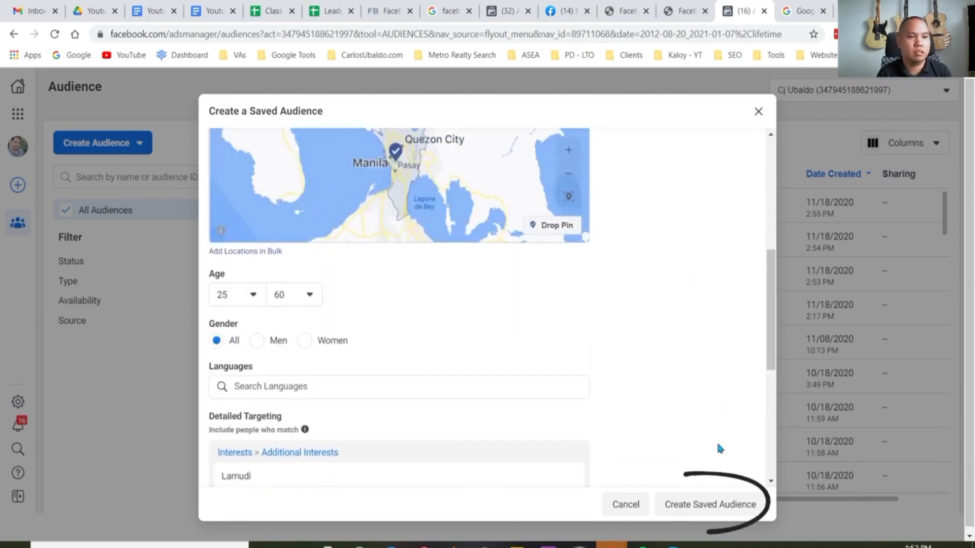
scroll(714, 440, down, 5)
click(718, 505)
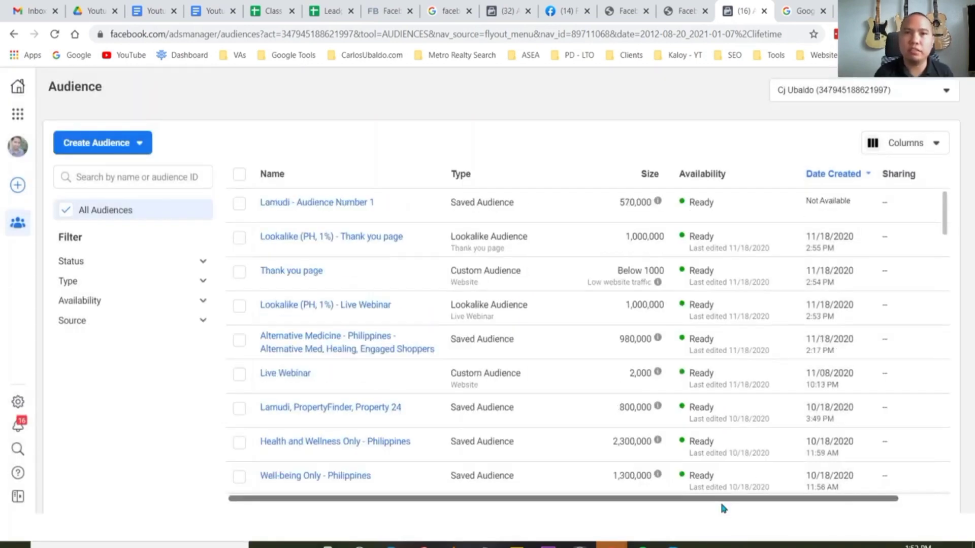
Go from the audience list to the Ads Manager campaigns page and move its browser tab to the end.
click(128, 145)
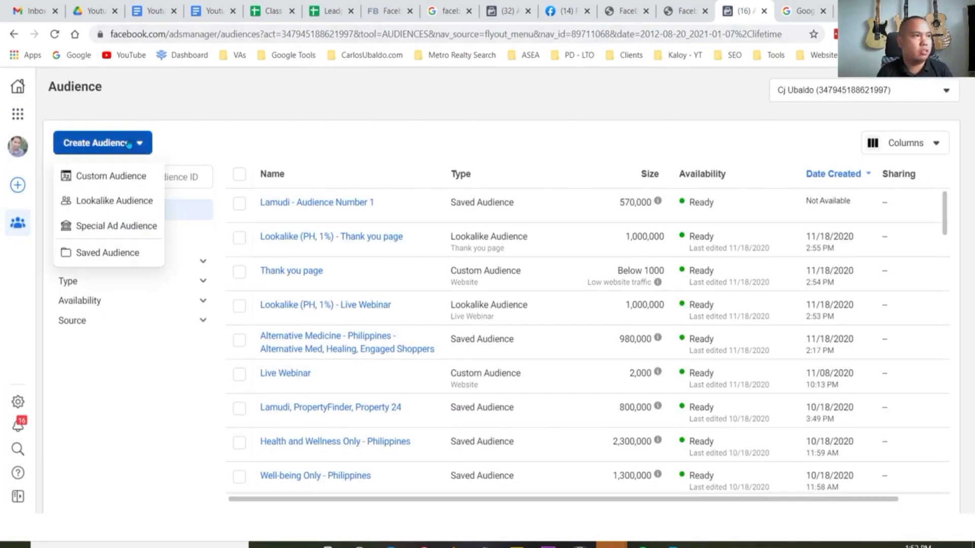
click(18, 113)
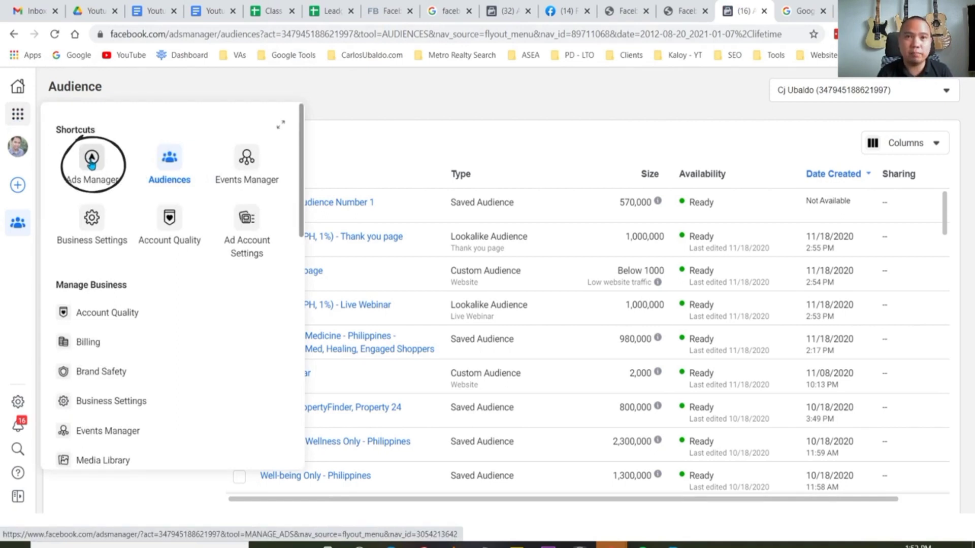
click(91, 161)
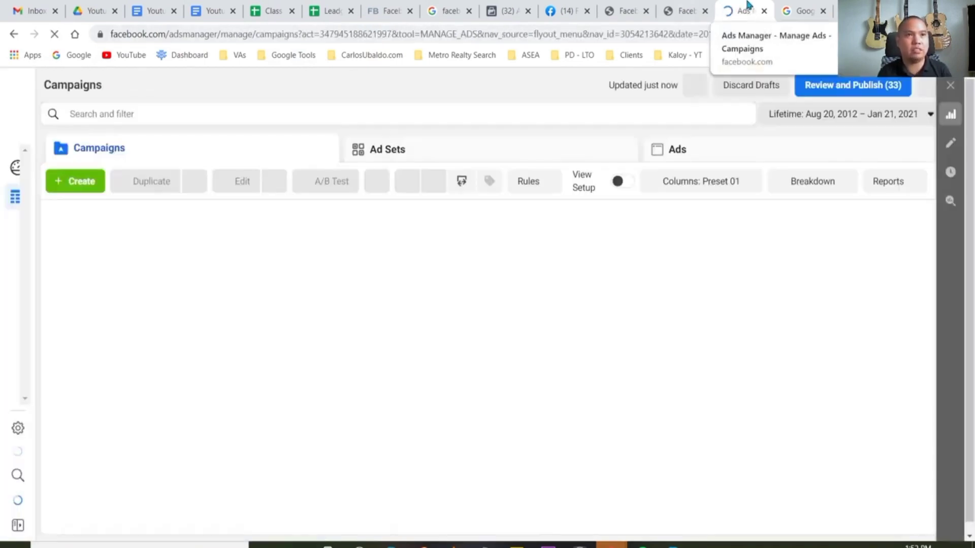
drag(745, 7, 808, 5)
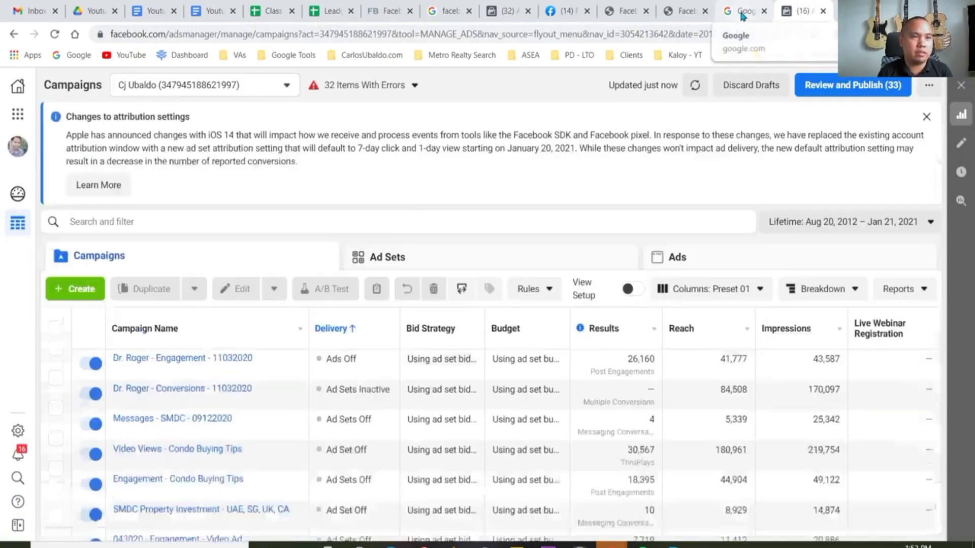
Search Google for "facebook ads manager" in the other browser tab.
click(736, 10)
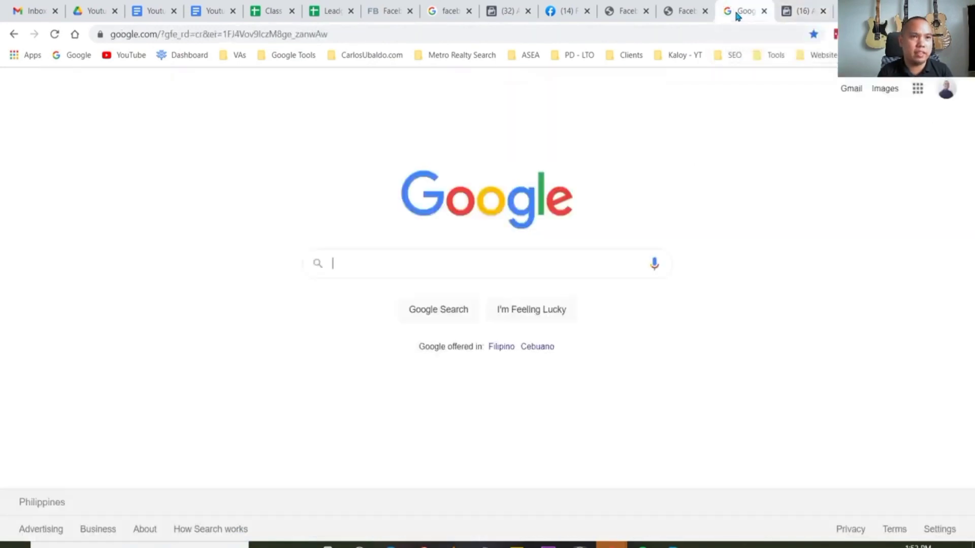
text(fa)
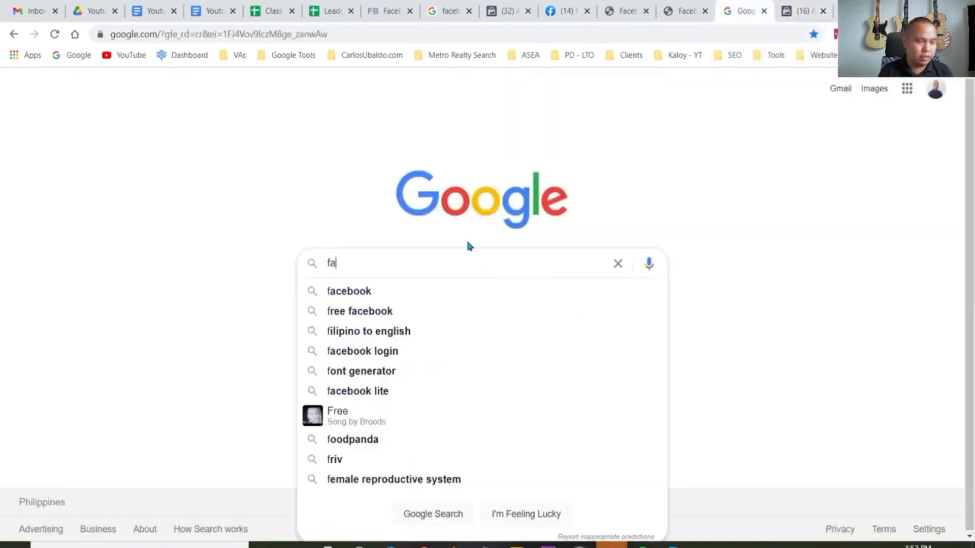
text(cebook ads)
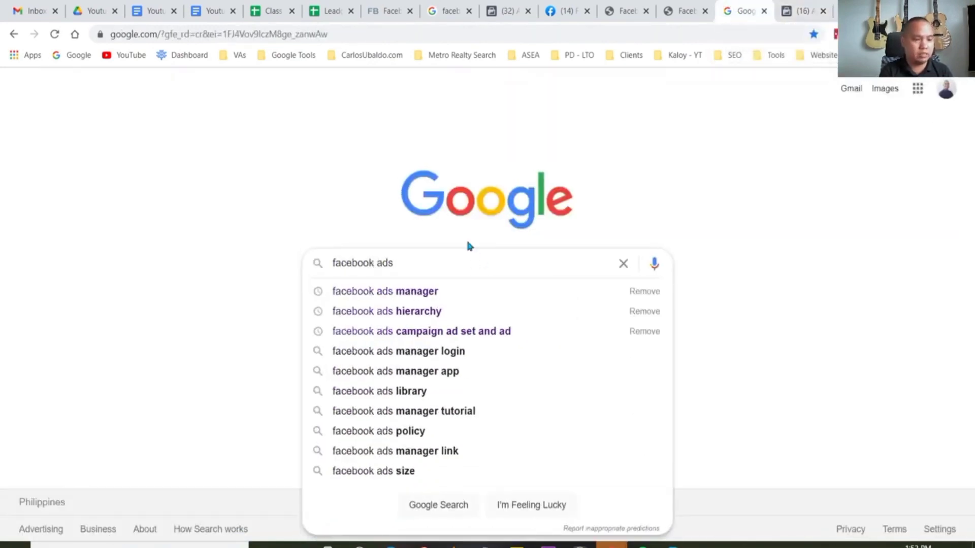
text( manager)
key(Return)
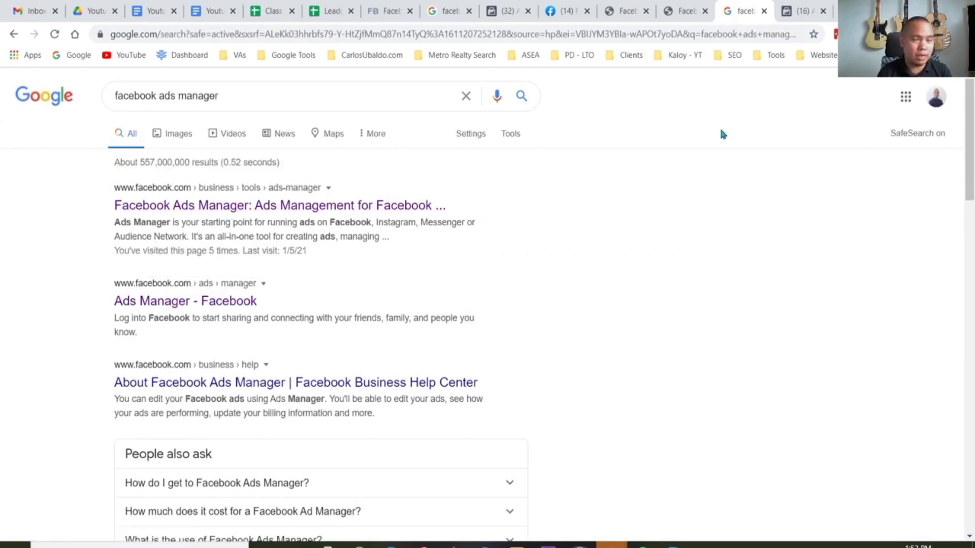
Return to the Ads Manager campaigns page and create a new campaign with the Messages objective.
click(795, 11)
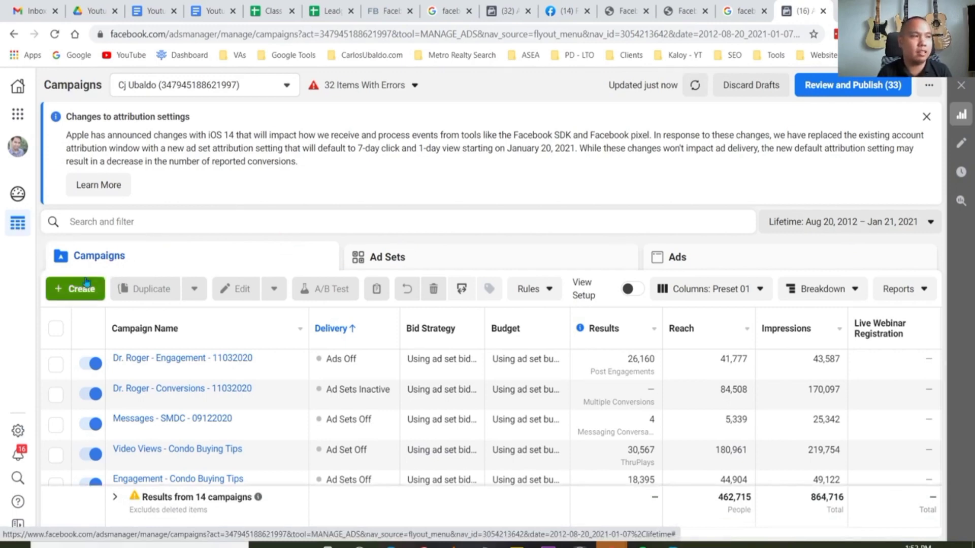
click(79, 292)
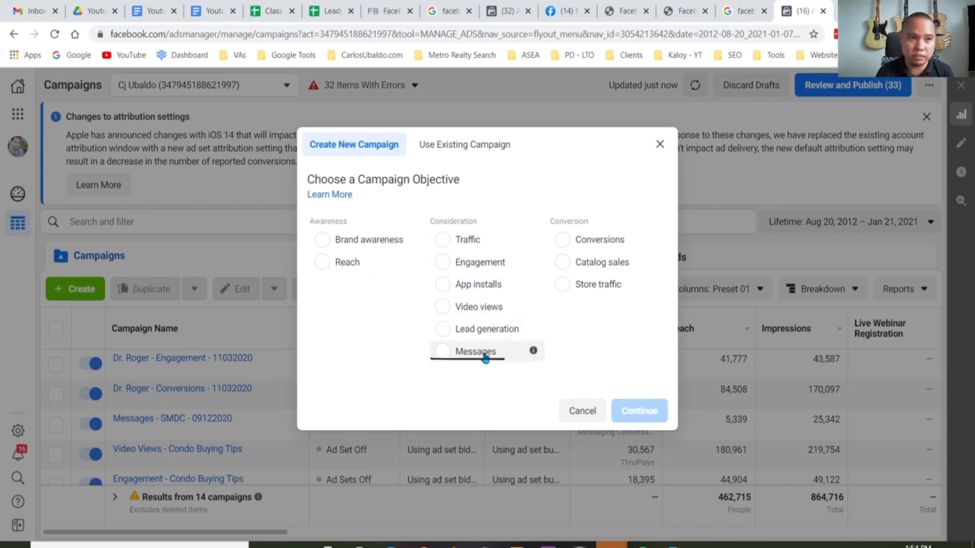
mouse_move(533, 238)
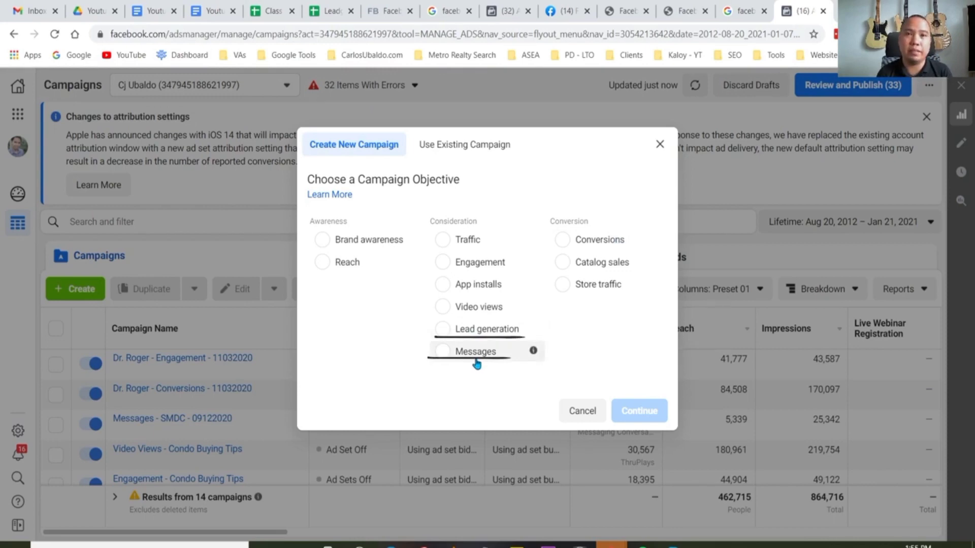
click(442, 352)
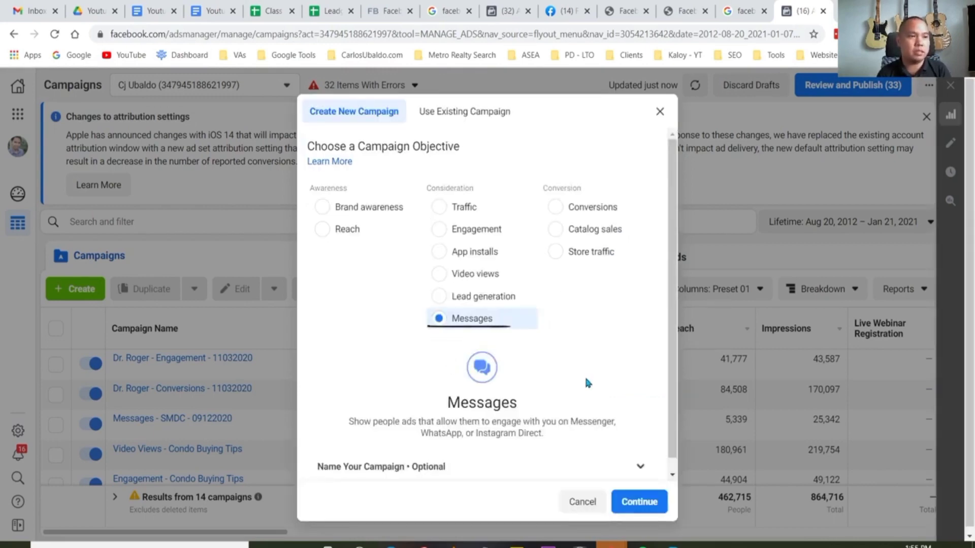
click(644, 500)
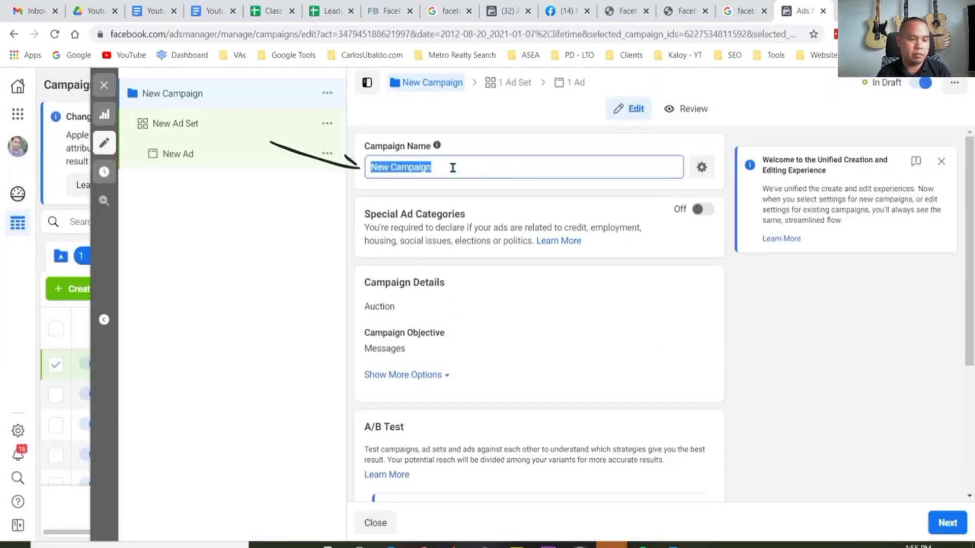
Name the campaign "Campaign #1 - Messages" and continue to its ad set.
text(Campaig)
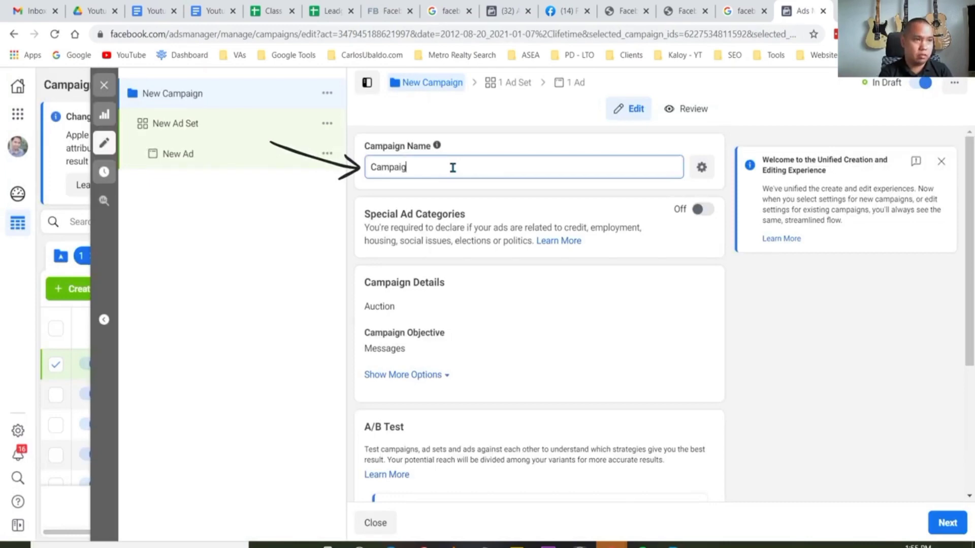
text(n N)
key(BackSpace)
text(#1)
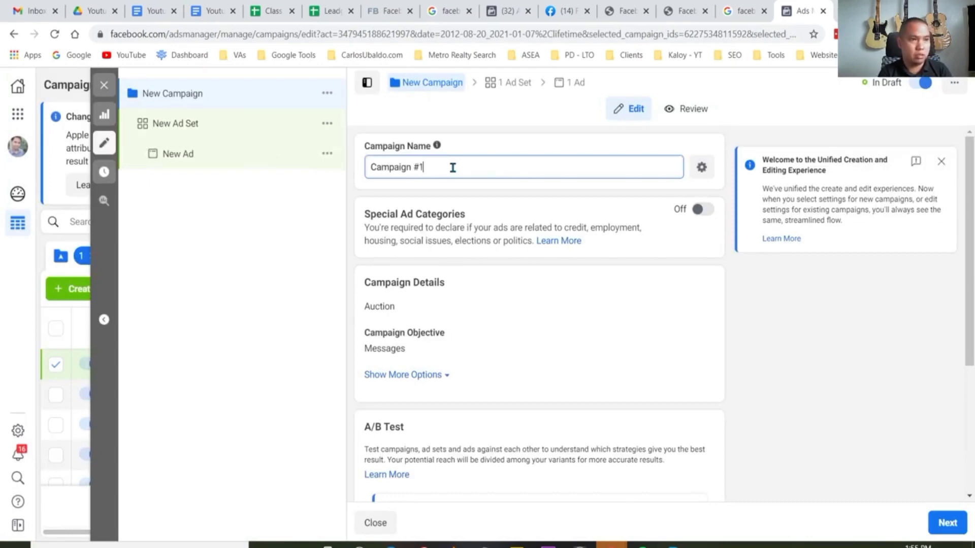
text( - Messages)
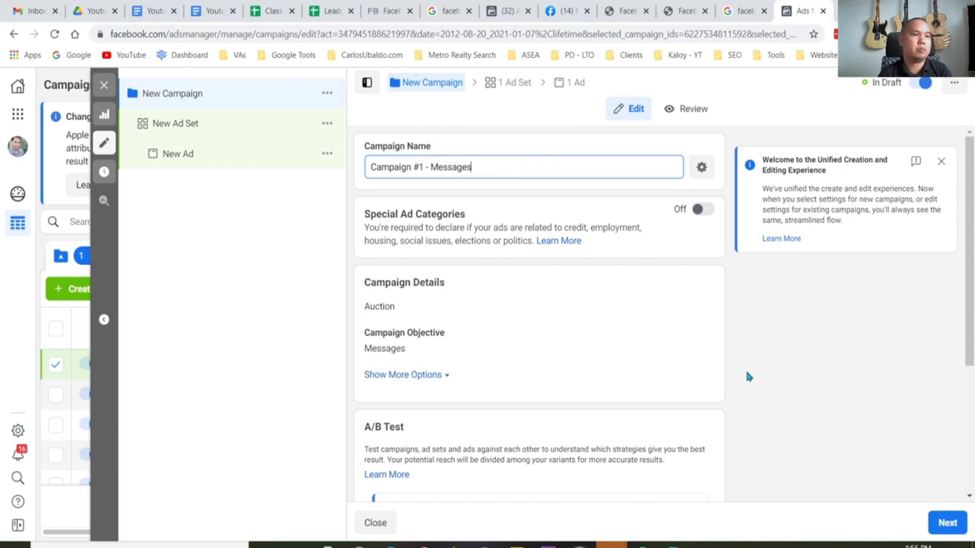
scroll(745, 365, down, 4)
click(946, 526)
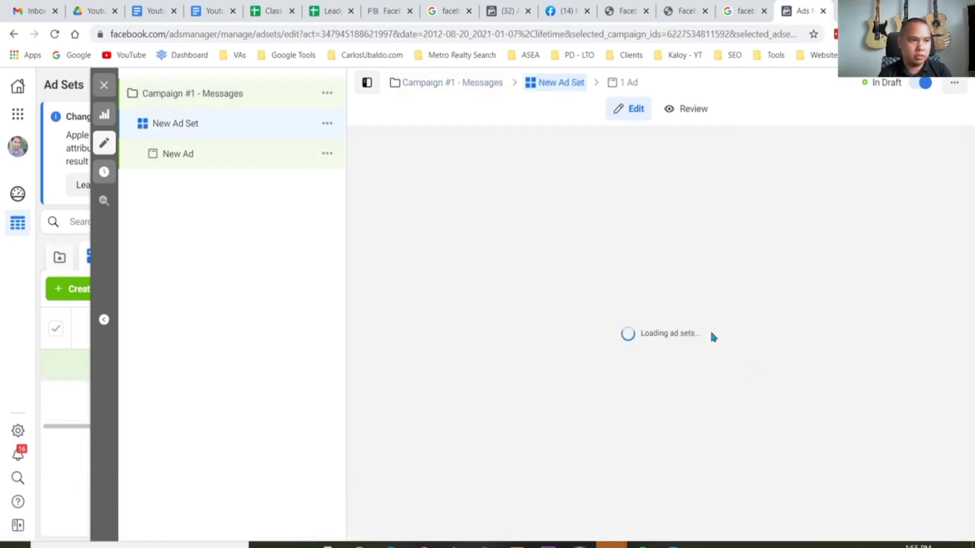
Rename the new ad set "Lamudi - Audience #1".
click(423, 170)
triple_click(422, 170)
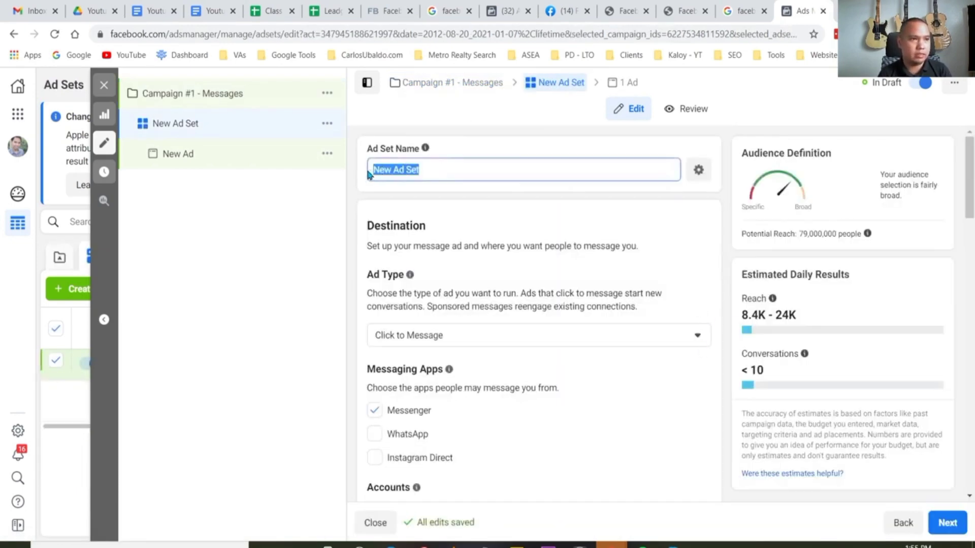
text(La)
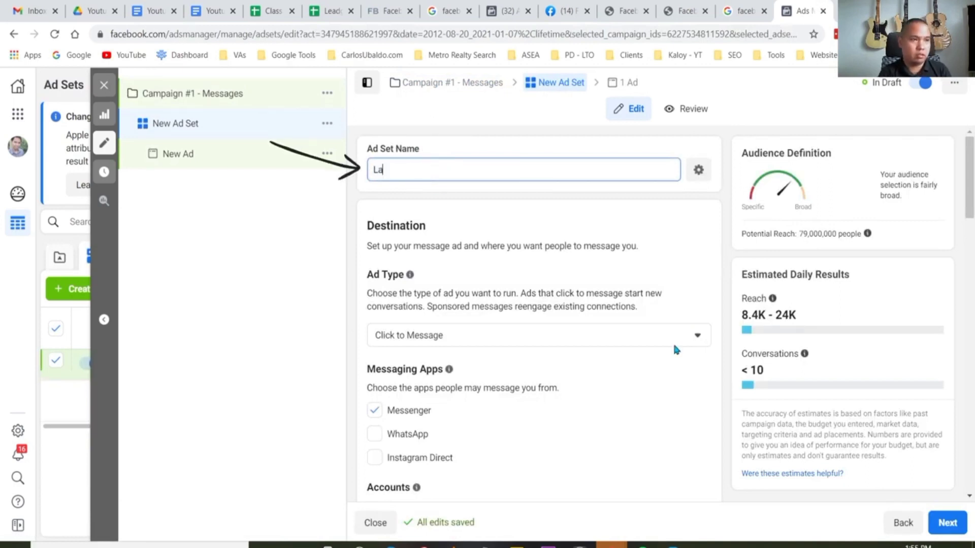
text(mudi)
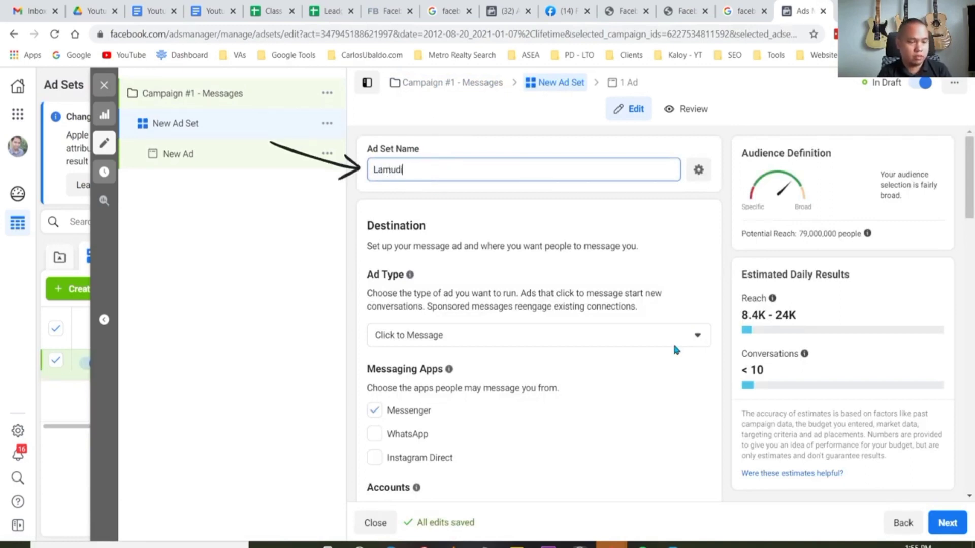
text( - Aud)
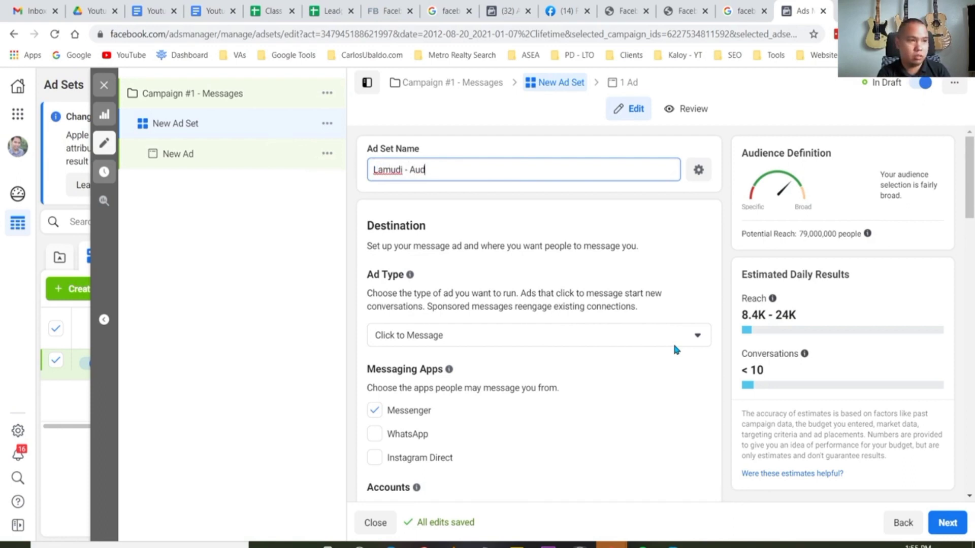
text(ience #1)
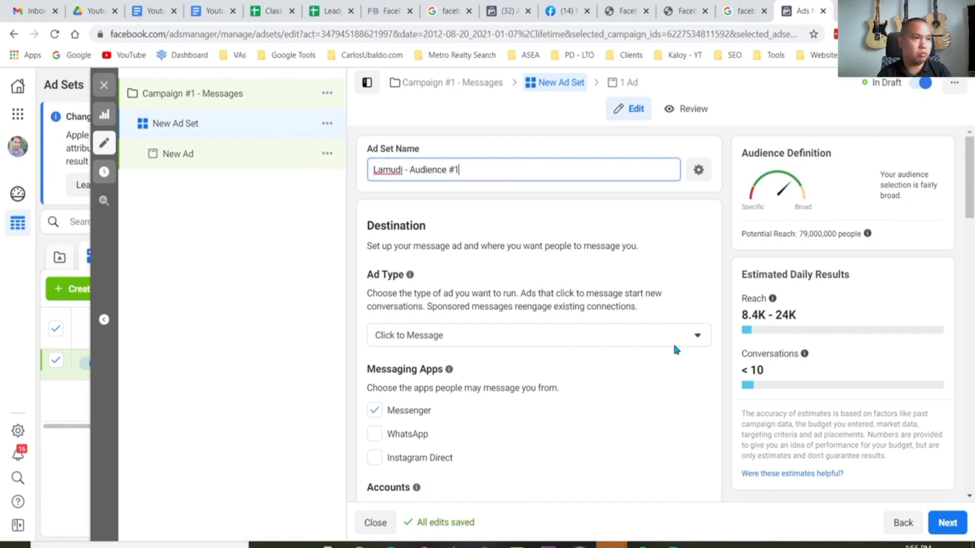
Keep Click to Message as the ad type and choose Metro Realty Search as the Facebook page receiving messages.
scroll(631, 327, down, 1)
click(694, 272)
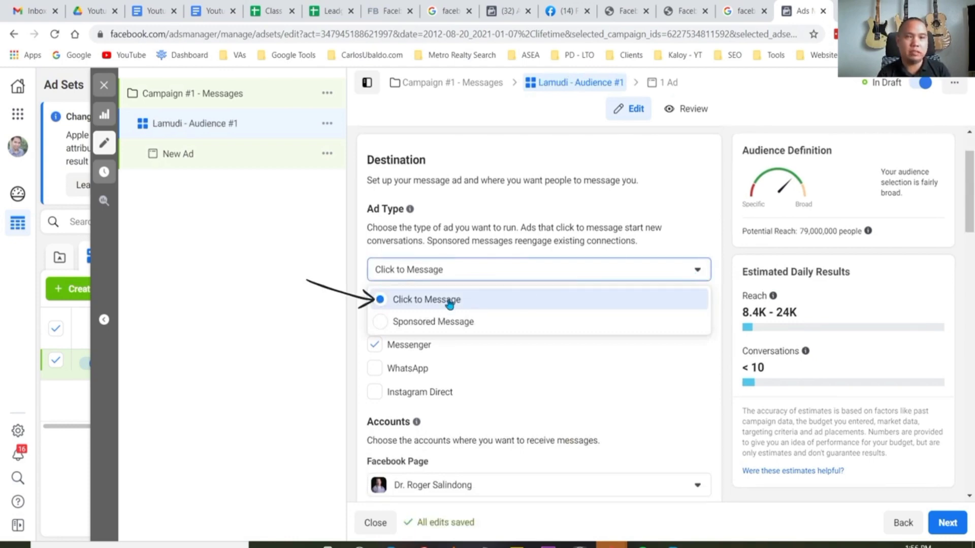
scroll(632, 249, down, 1)
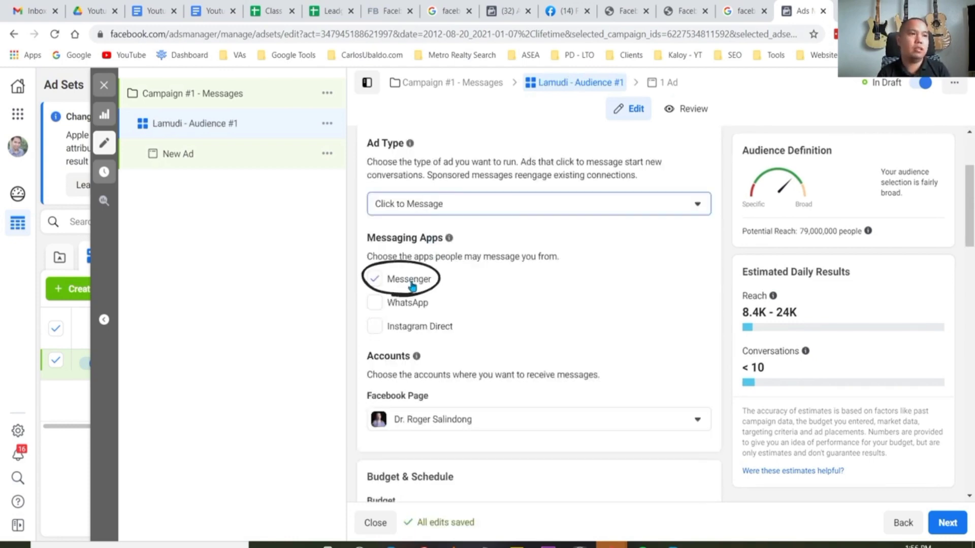
scroll(765, 217, down, 1)
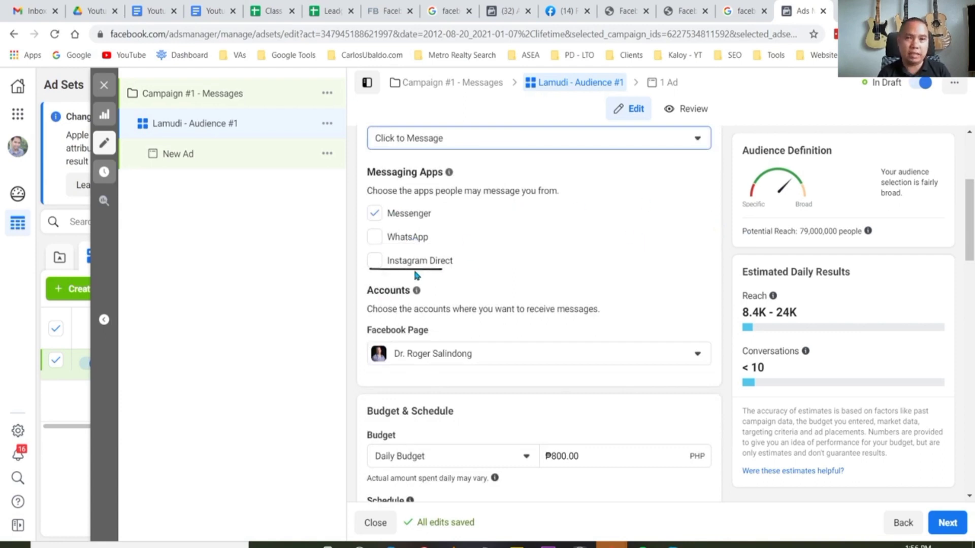
scroll(558, 282, down, 1)
click(694, 287)
scroll(689, 371, down, 2)
click(488, 441)
Set the ad set's daily budget to ₱50.
scroll(705, 366, down, 2)
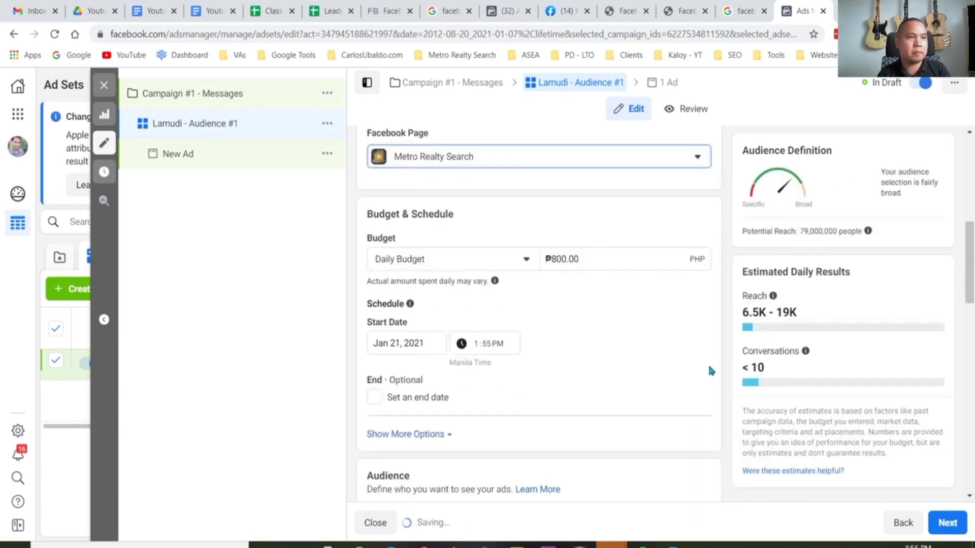
scroll(709, 367, down, 1)
drag(584, 194, 551, 198)
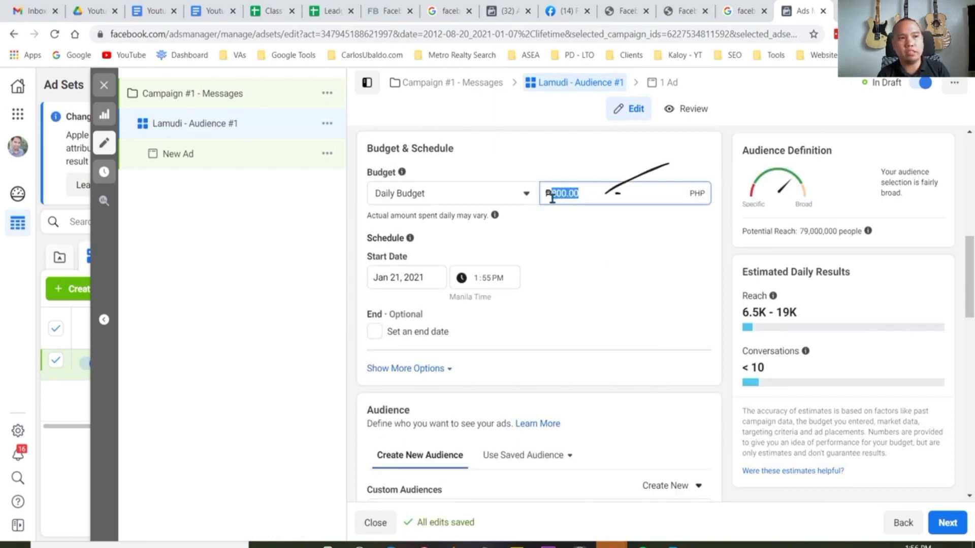
text(50)
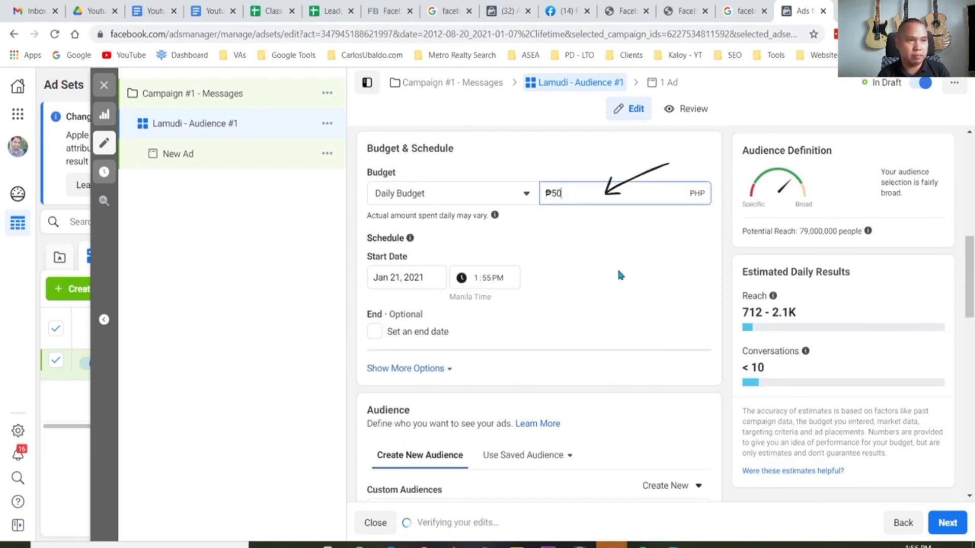
click(618, 274)
Choose January 21, 2021 as the start date in the ad set's schedule.
scroll(494, 264, down, 1)
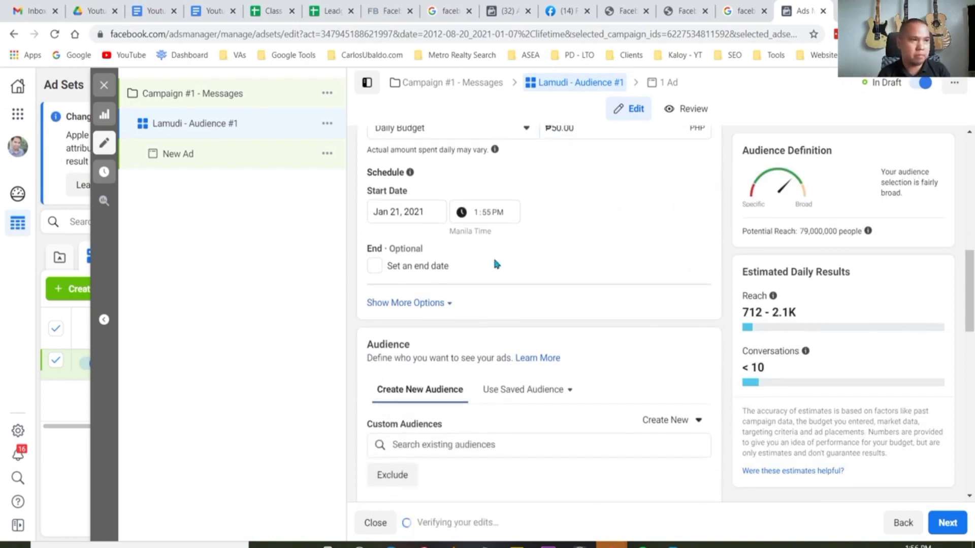
click(408, 210)
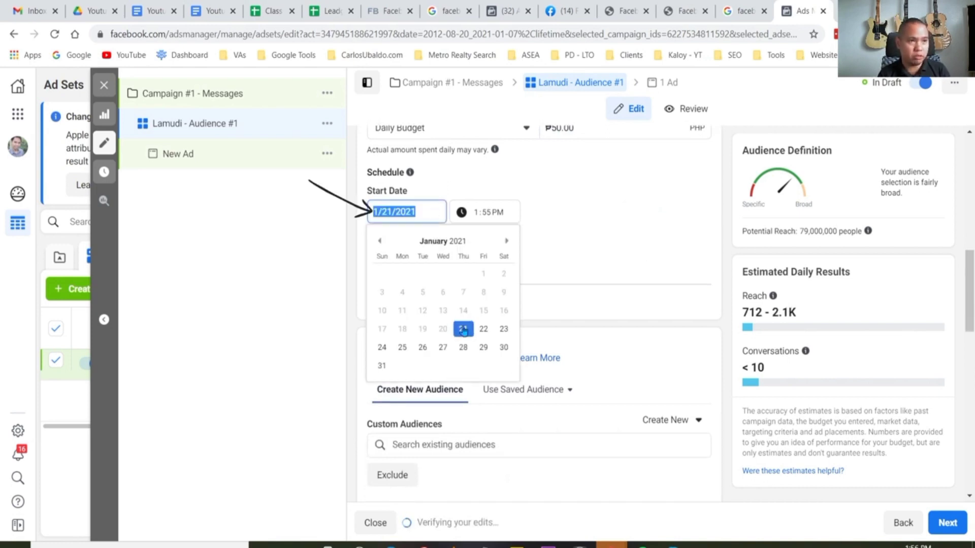
click(463, 329)
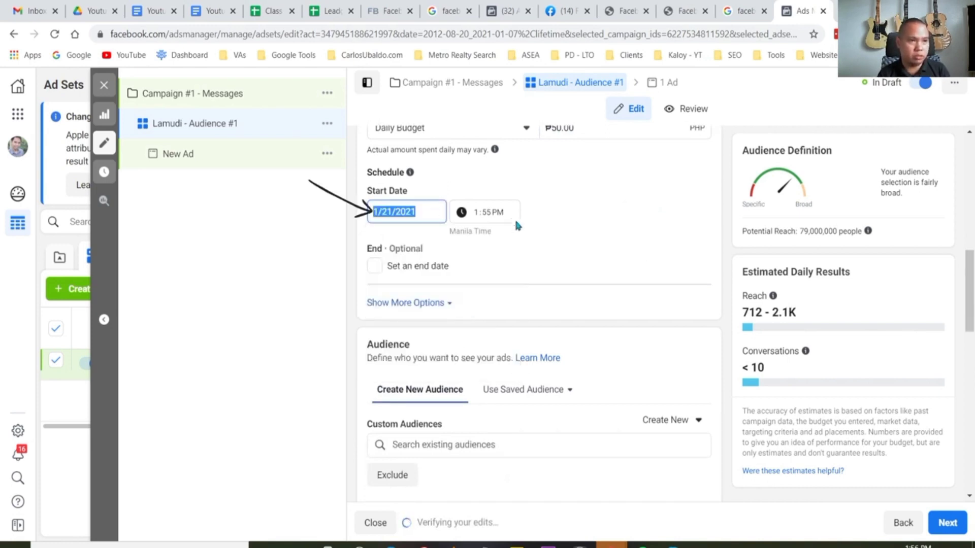
Set the ad set's schedule to start on January 22, 2021 at 8:00 AM.
click(434, 213)
click(484, 330)
click(479, 213)
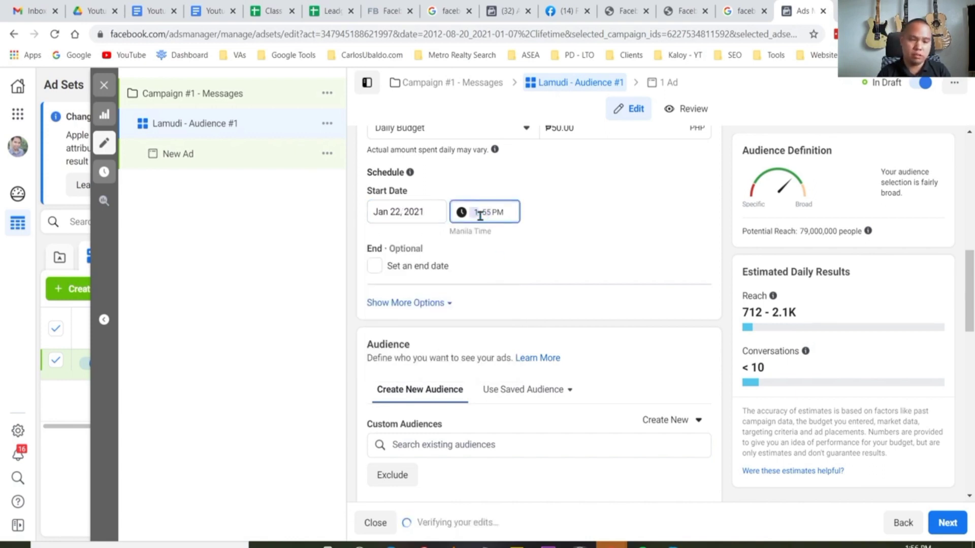
text(8)
click(495, 213)
text(a)
click(648, 217)
scroll(651, 233, down, 2)
scroll(652, 224, up, 2)
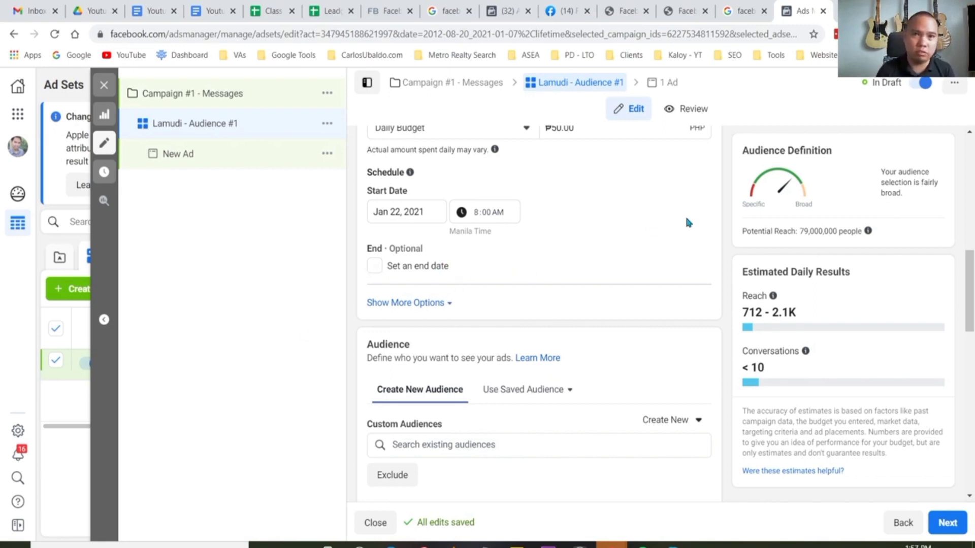
Apply the saved audience "Lamudi - Audience Number 1" to the ad set.
scroll(675, 238, down, 4)
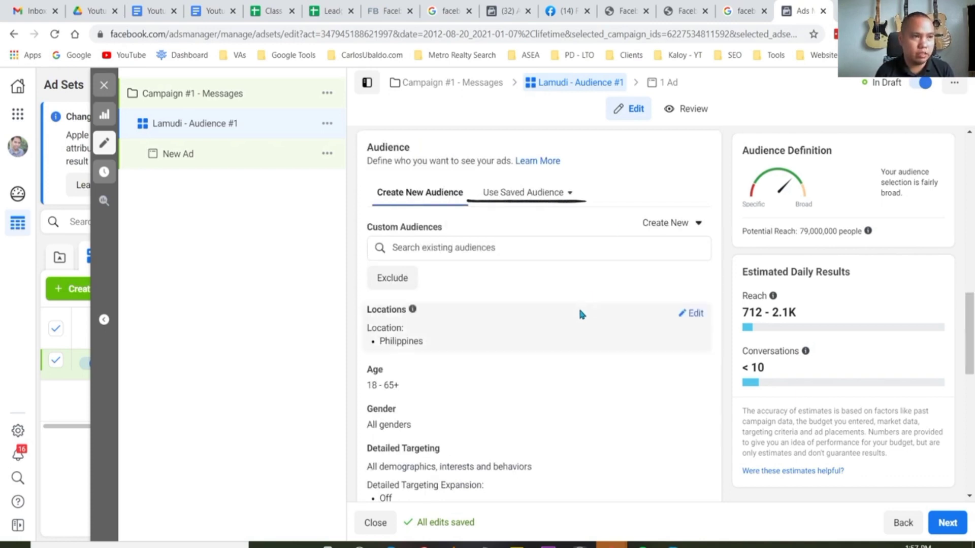
click(570, 193)
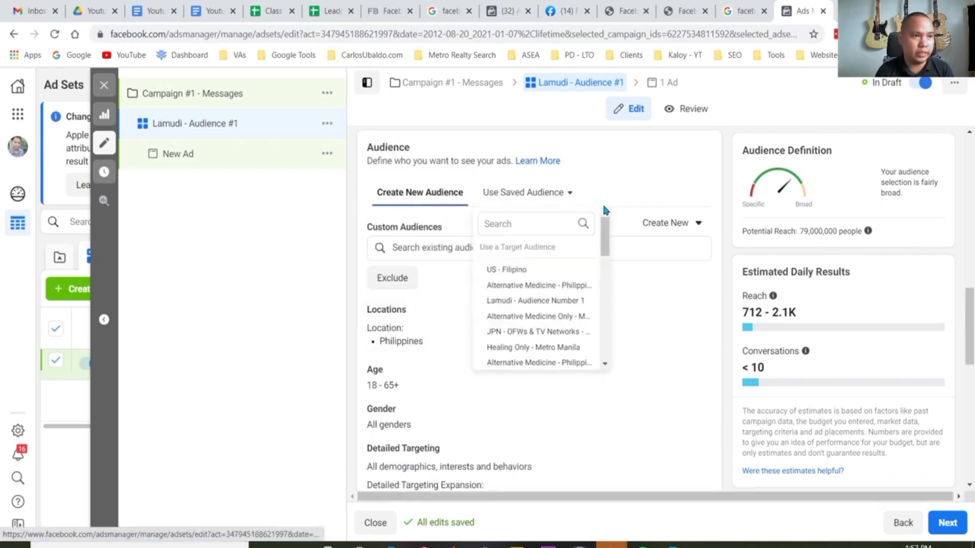
scroll(566, 258, down, 1)
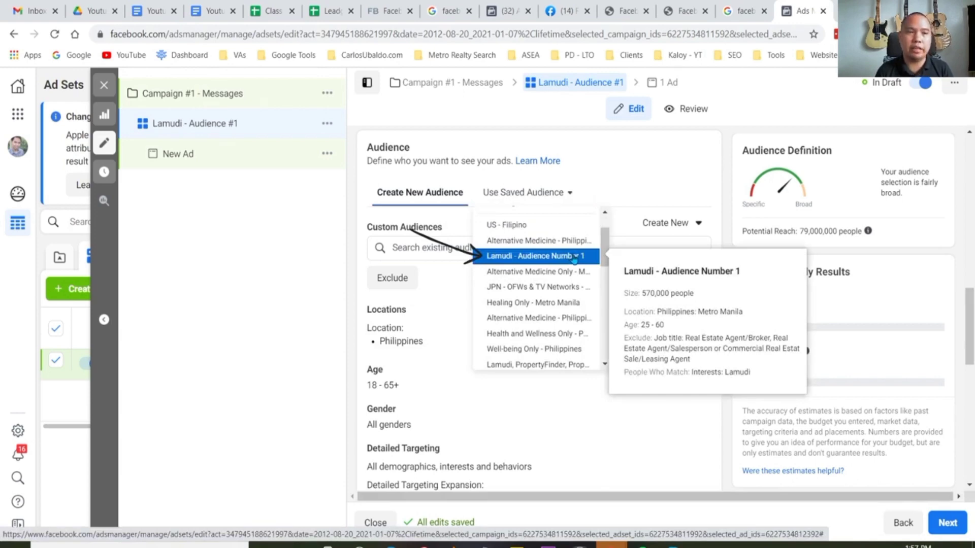
click(570, 255)
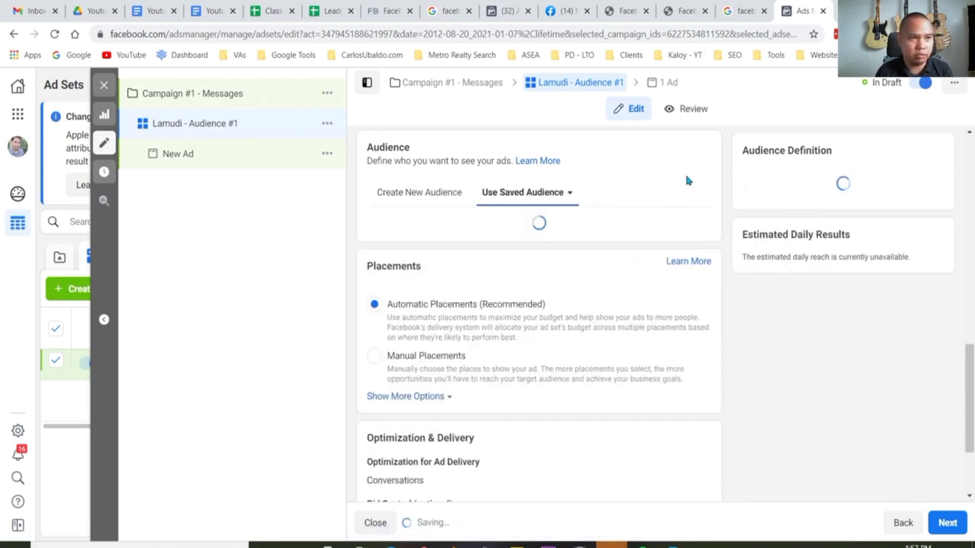
Switch the ad set to Manual Placements and keep both mobile and desktop as the targeted devices.
scroll(695, 224, down, 5)
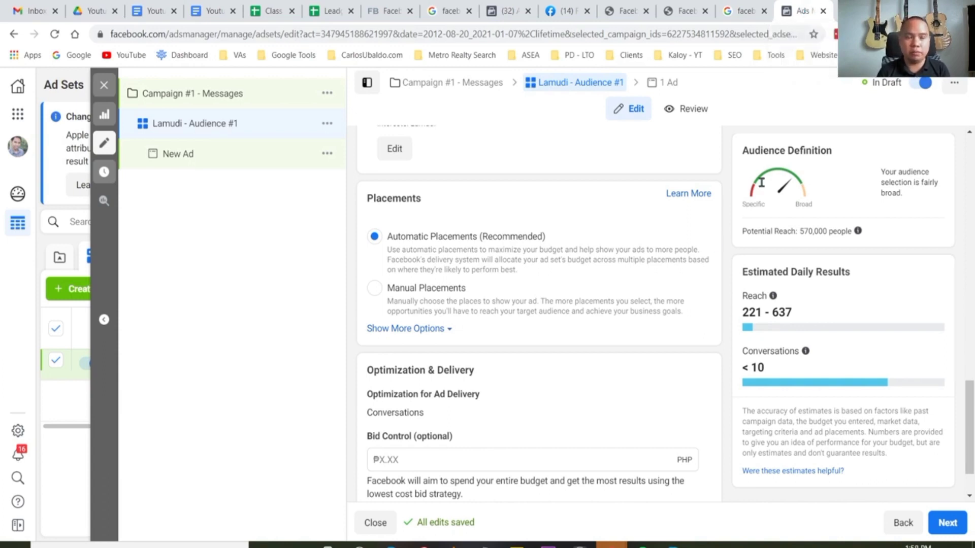
click(561, 291)
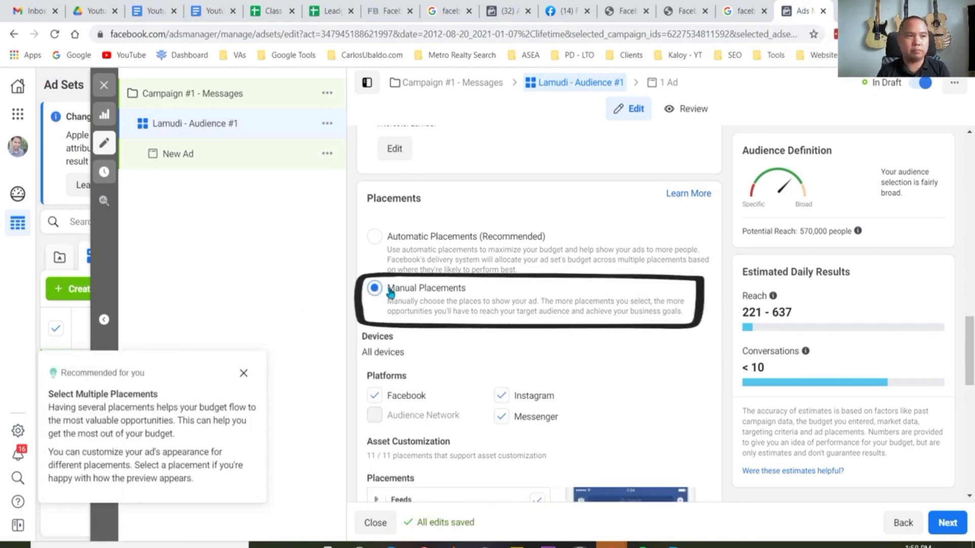
scroll(692, 211, down, 3)
click(692, 211)
click(639, 229)
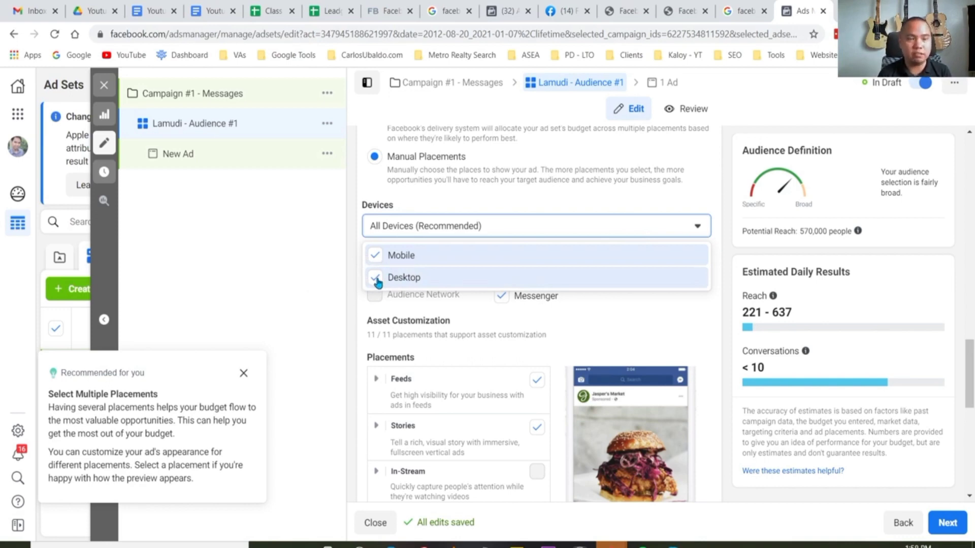
click(327, 250)
scroll(688, 246, down, 1)
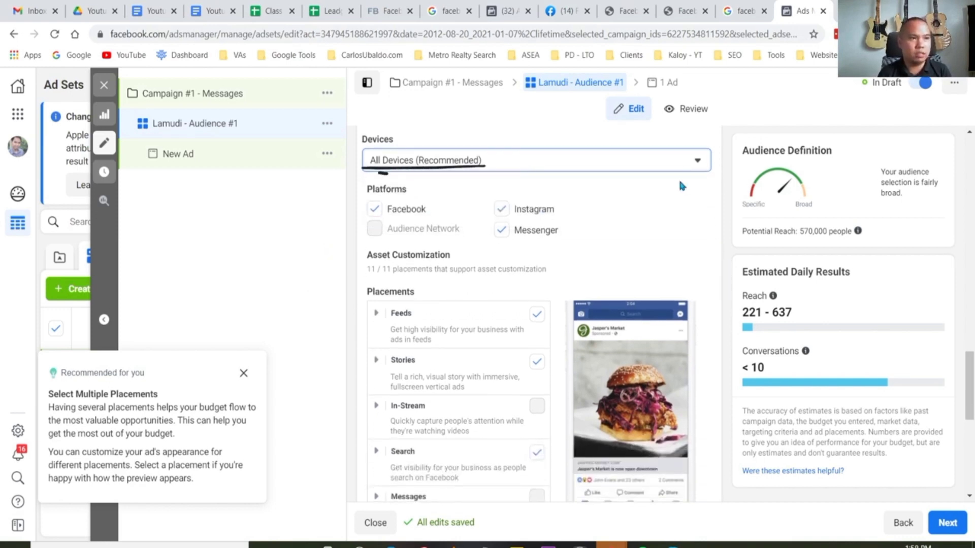
Exclude Instagram from the ad set's placement platforms.
click(501, 209)
drag(487, 217, 567, 218)
click(501, 208)
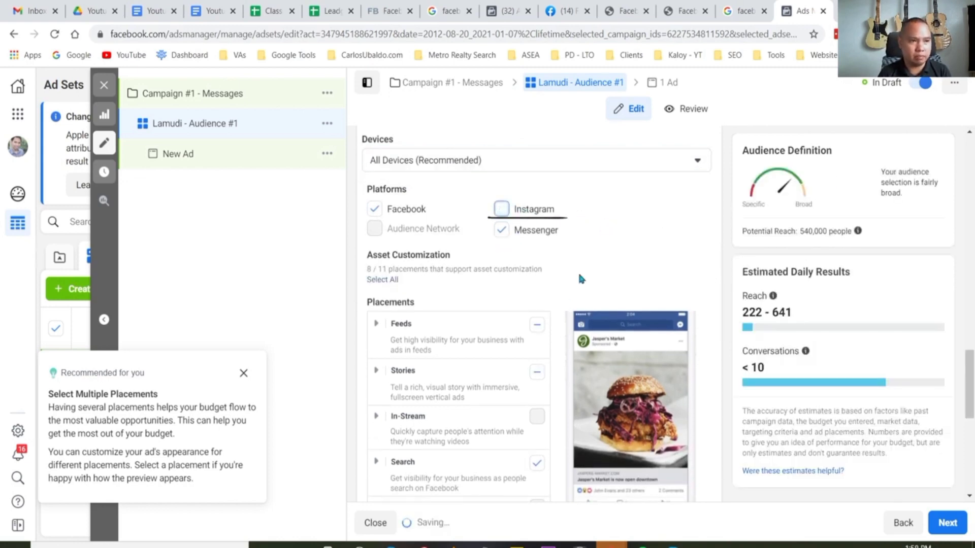
Turn off the Facebook Video Feeds and Facebook Marketplace placements within the Feeds group.
click(376, 326)
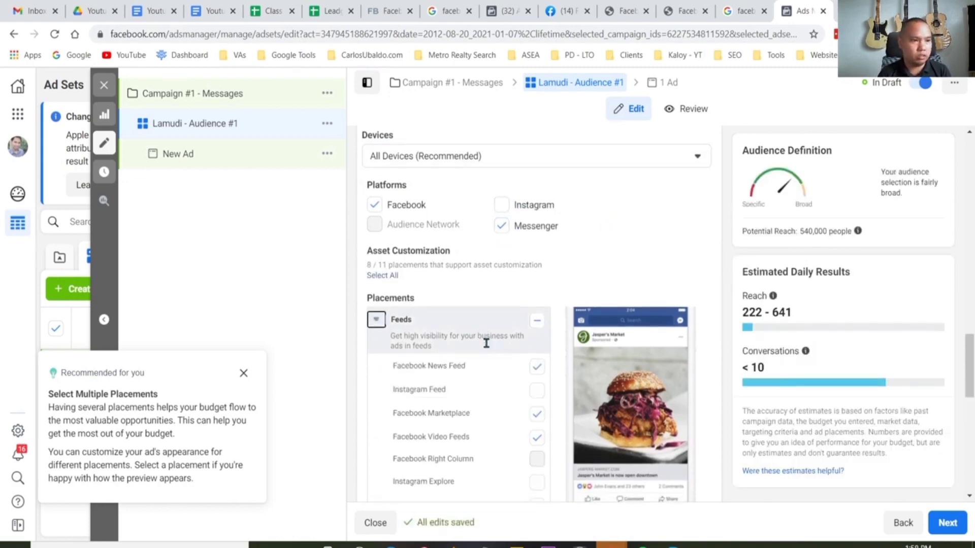
scroll(502, 370, down, 1)
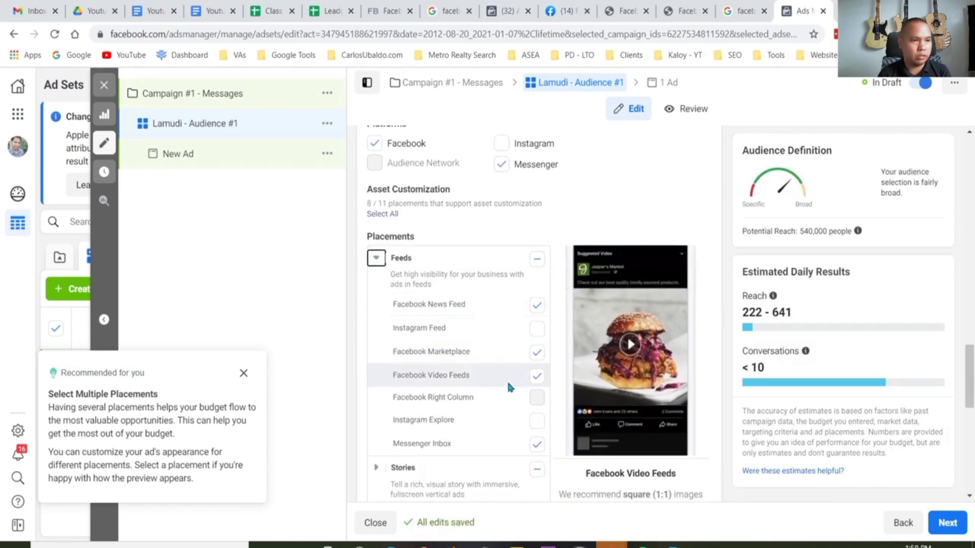
click(537, 378)
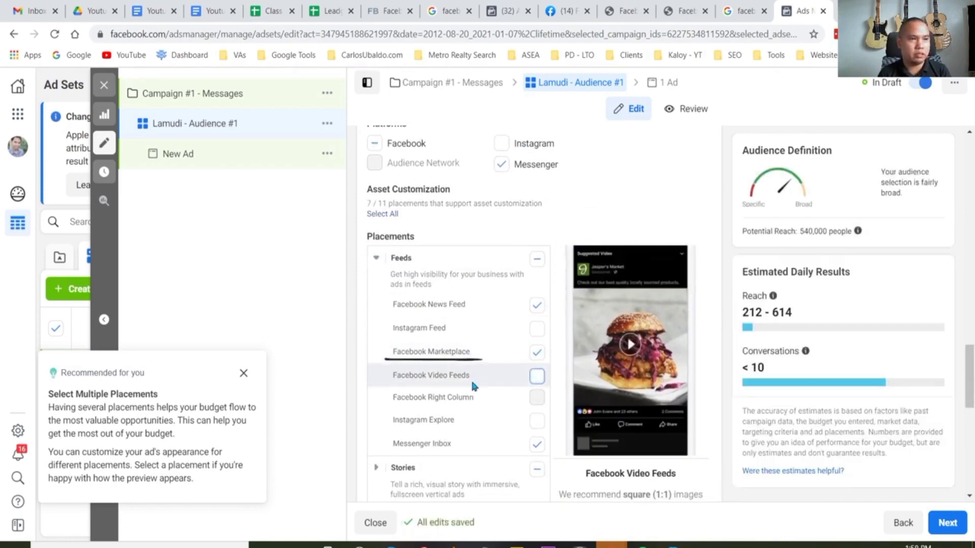
click(536, 352)
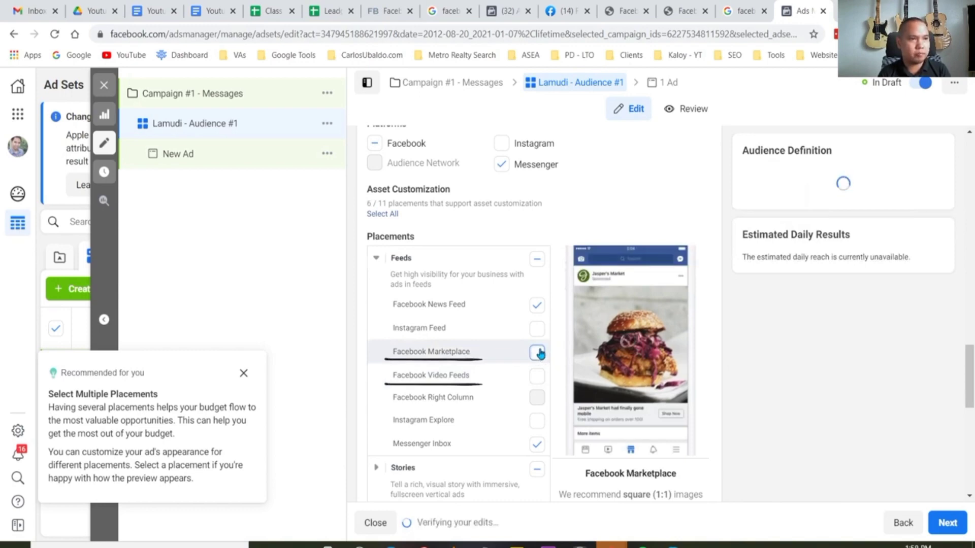
Turn off the Stories, Search and In-Article placements, and dismiss the recommendation about selecting multiple placements.
scroll(539, 350, down, 3)
scroll(539, 349, down, 1)
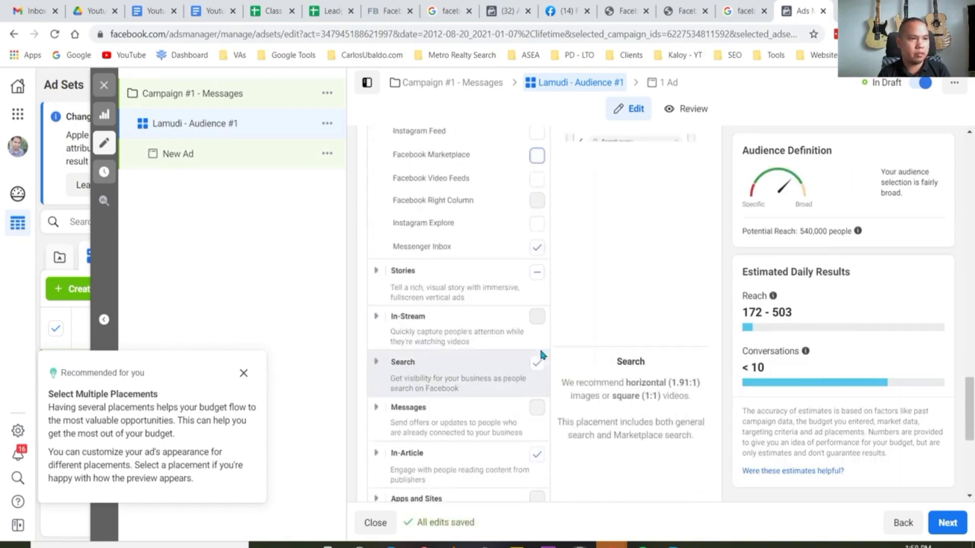
click(536, 274)
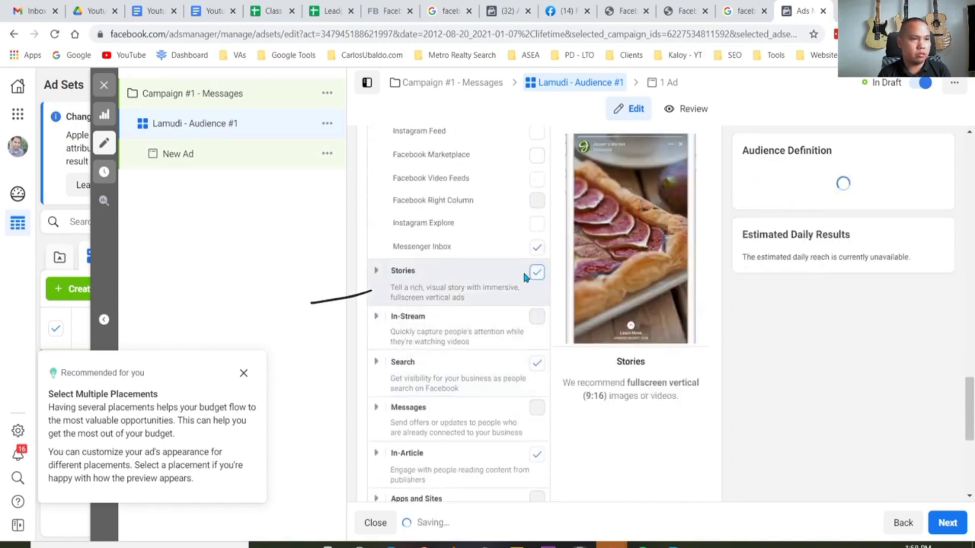
click(536, 273)
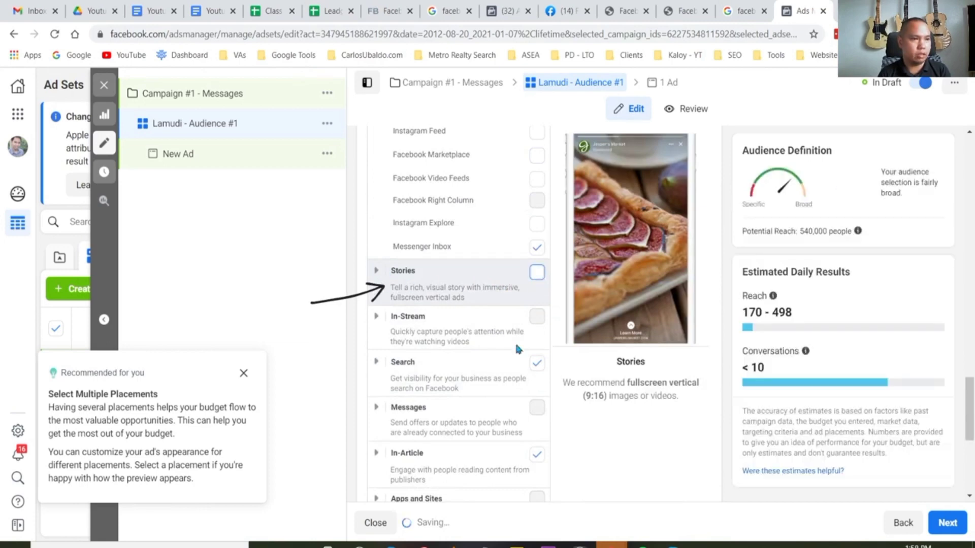
scroll(528, 335, down, 2)
click(539, 232)
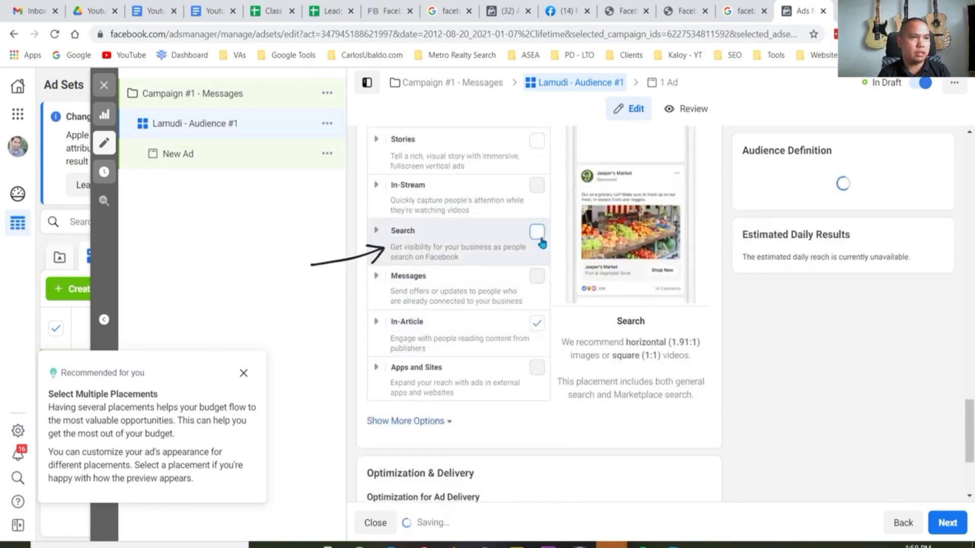
click(537, 325)
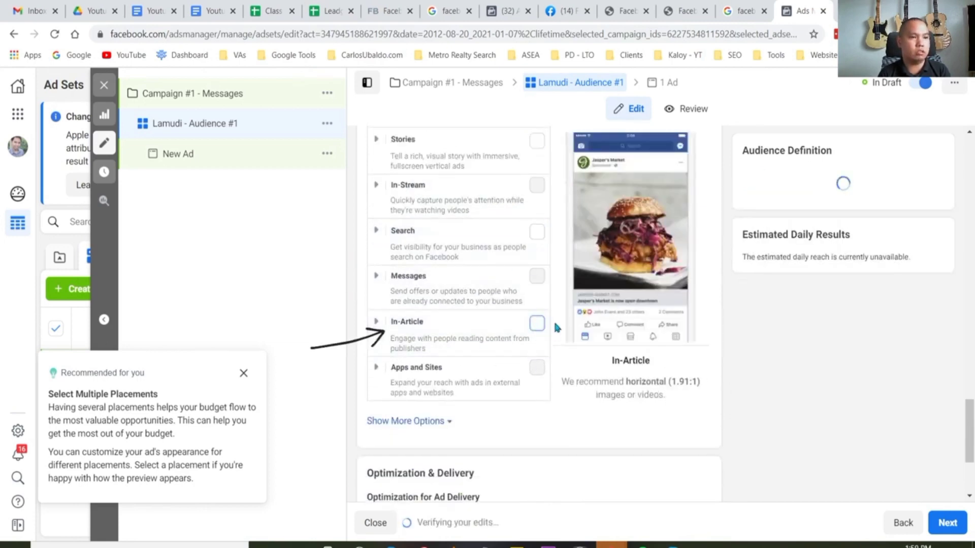
click(377, 276)
scroll(385, 279, up, 5)
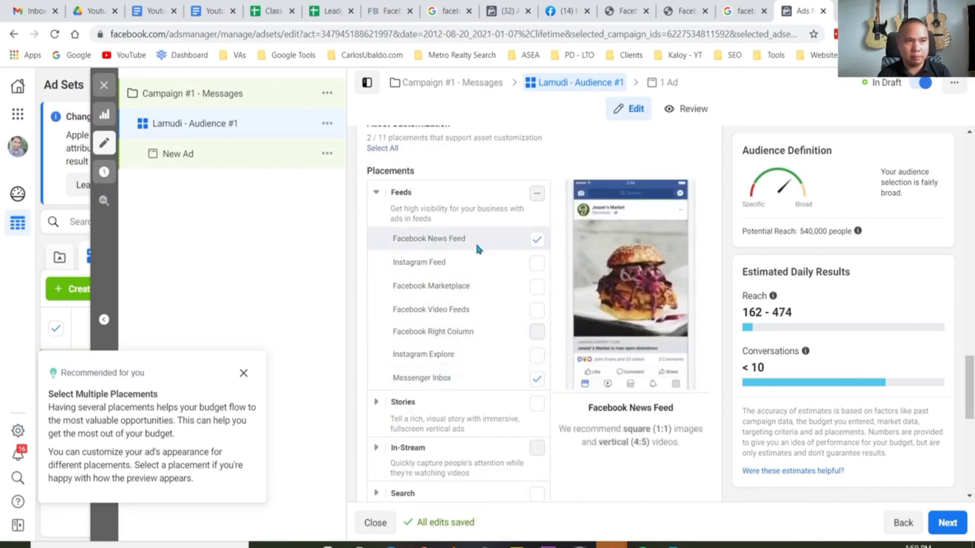
click(244, 376)
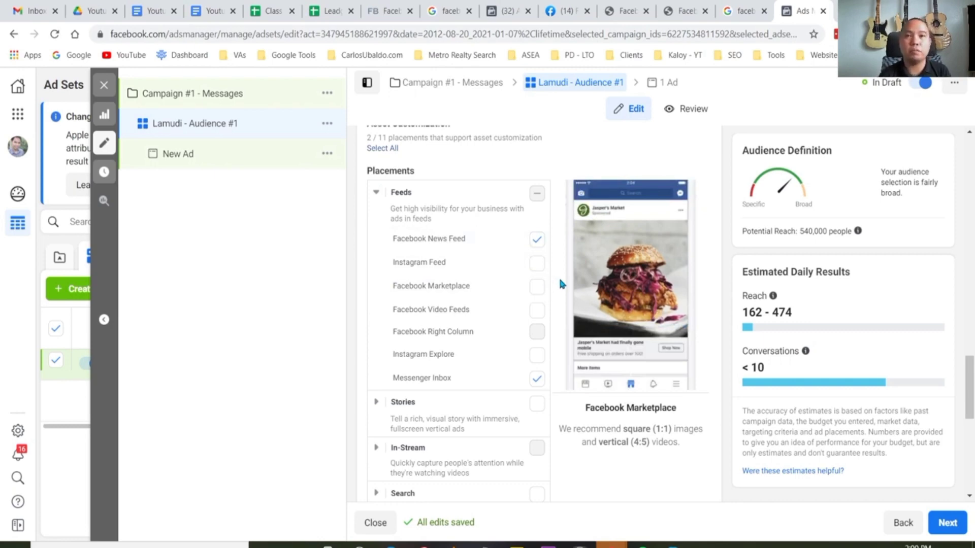
Leave the optional bid control empty and raise the ad set's daily budget to ₱500.
scroll(561, 283, down, 4)
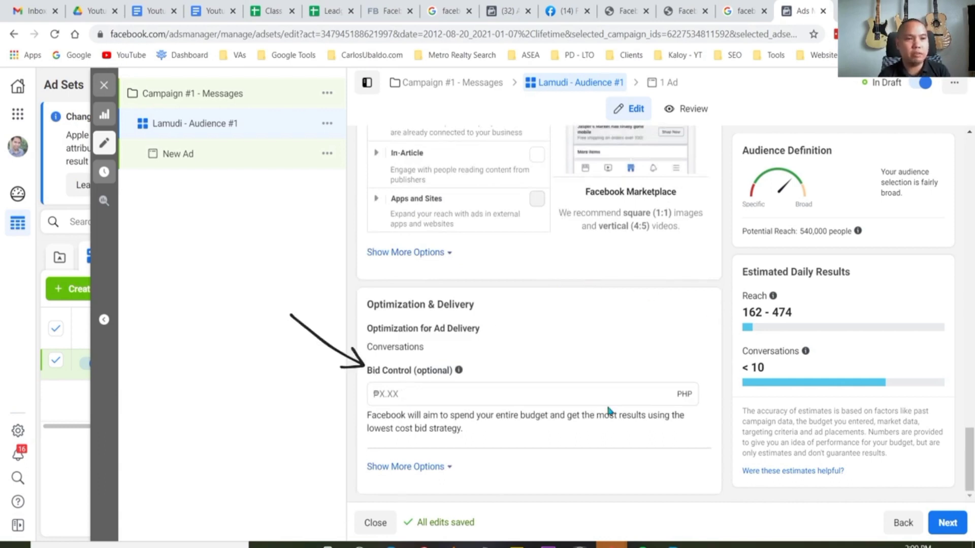
scroll(675, 359, up, 1)
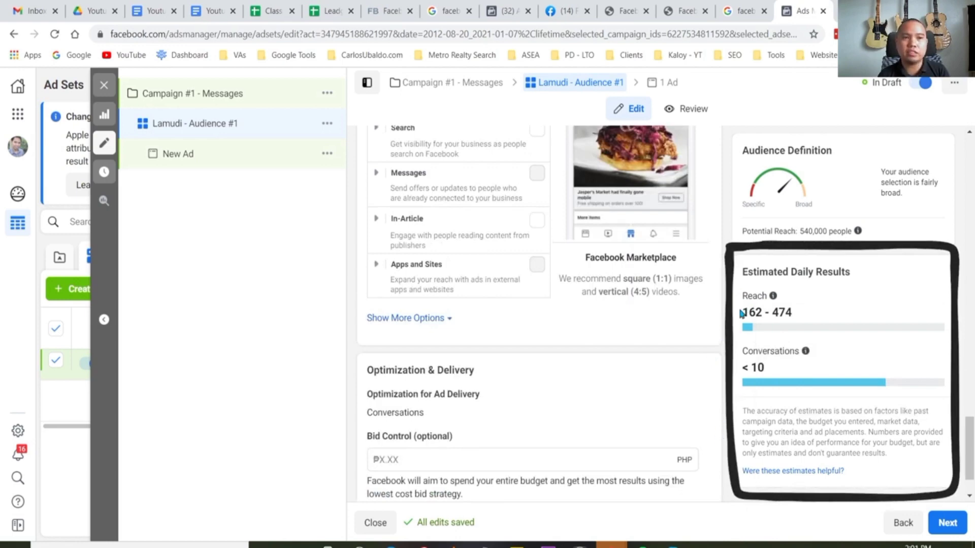
scroll(697, 446, up, 5)
scroll(723, 381, up, 14)
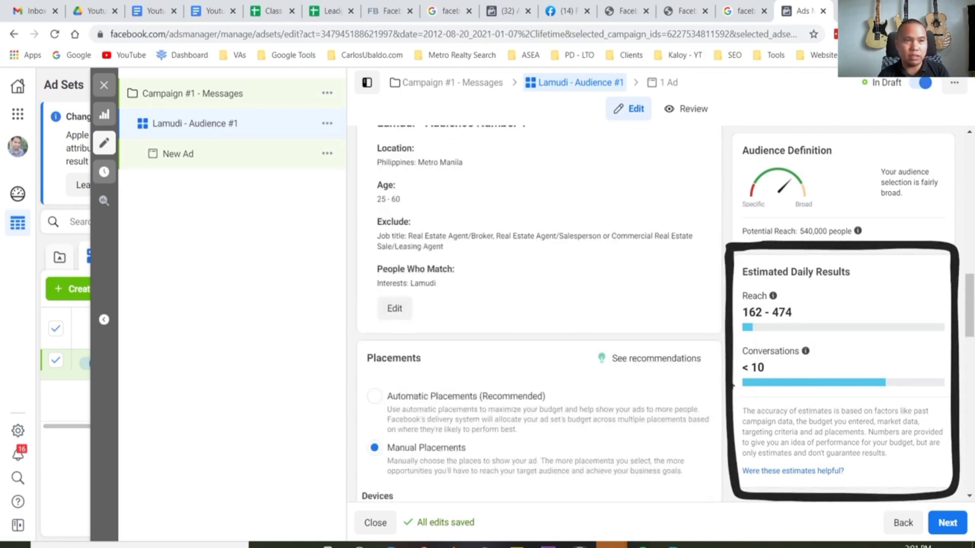
scroll(728, 388, up, 3)
drag(557, 355, 552, 355)
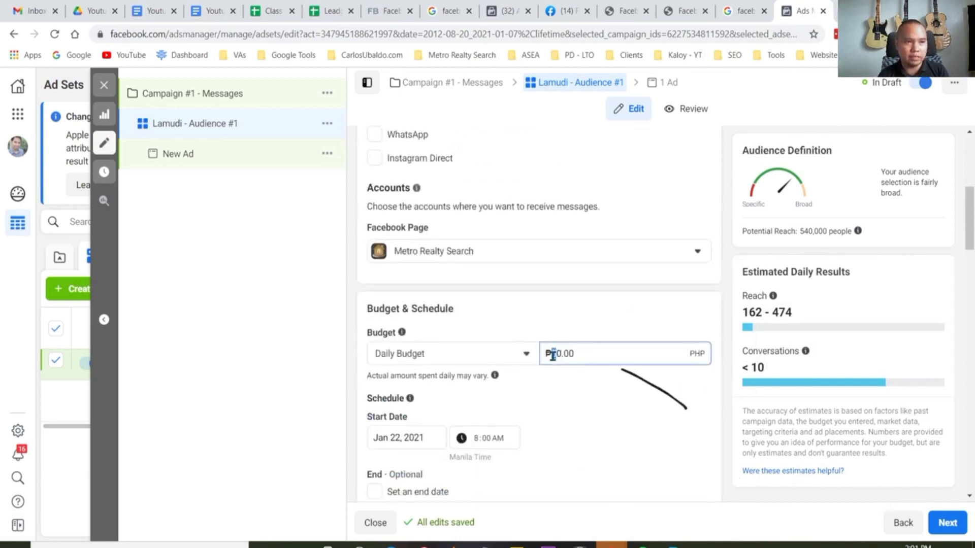
click(561, 354)
text(0)
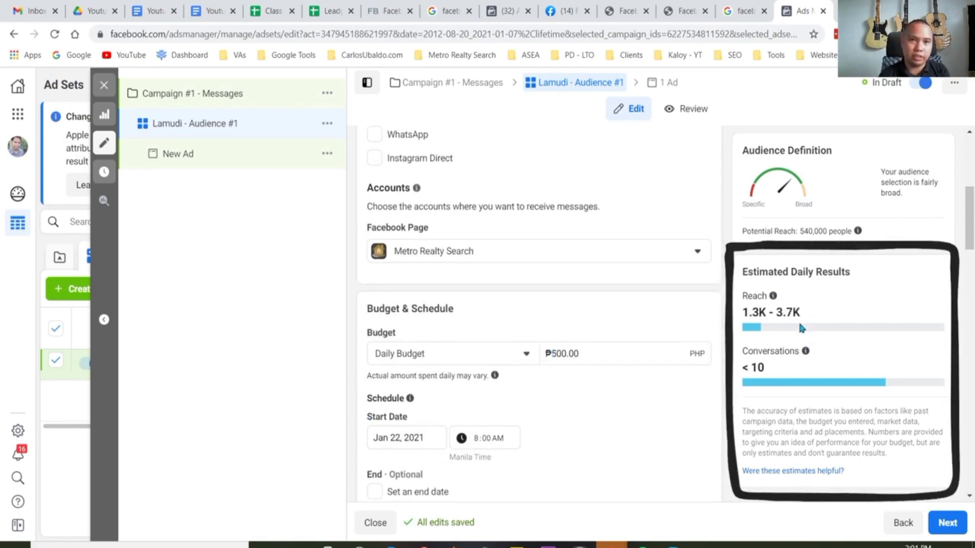
Finish the ad set settings and continue to the new ad's setup.
scroll(700, 435, down, 10)
scroll(700, 435, down, 10)
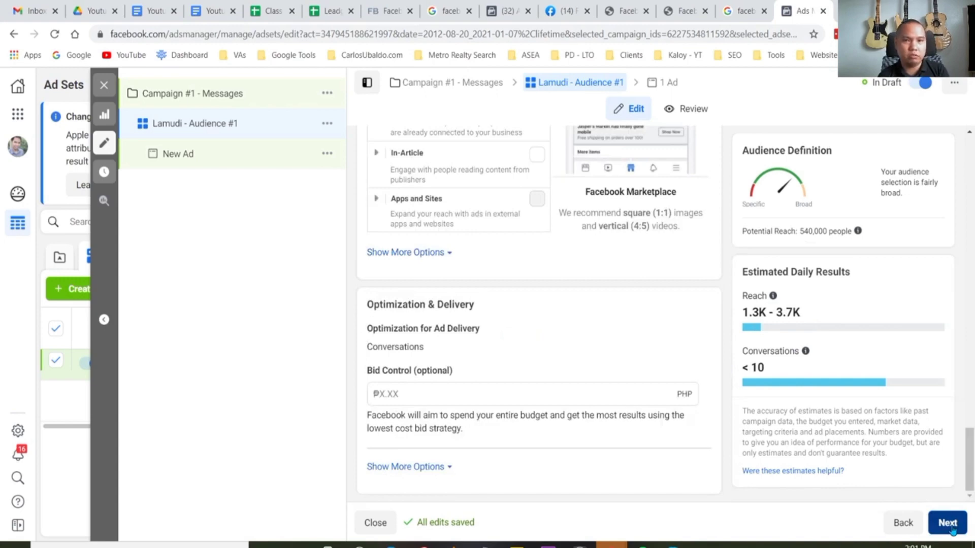
click(948, 528)
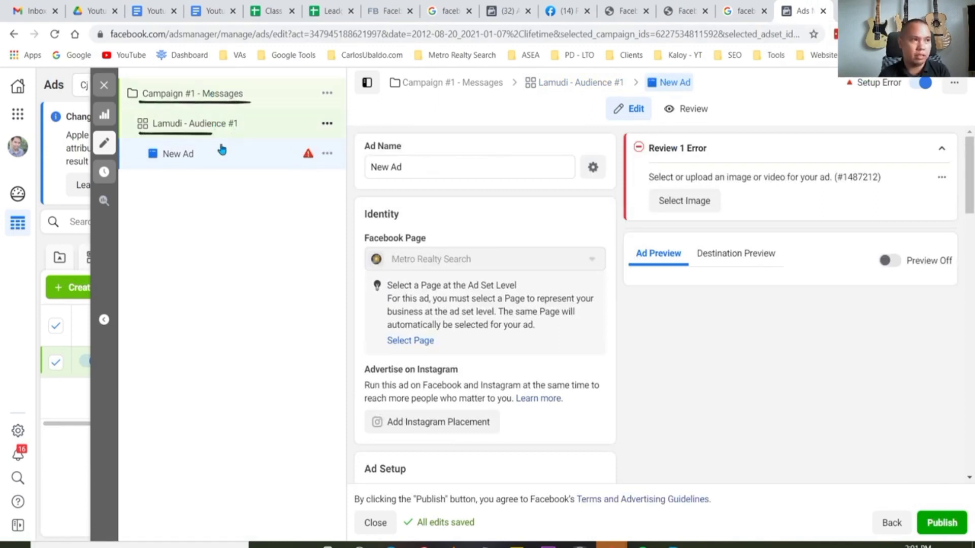
View the Facebook campaign structure diagram, then return to the new ad and review its name and Ad Setup options.
click(686, 13)
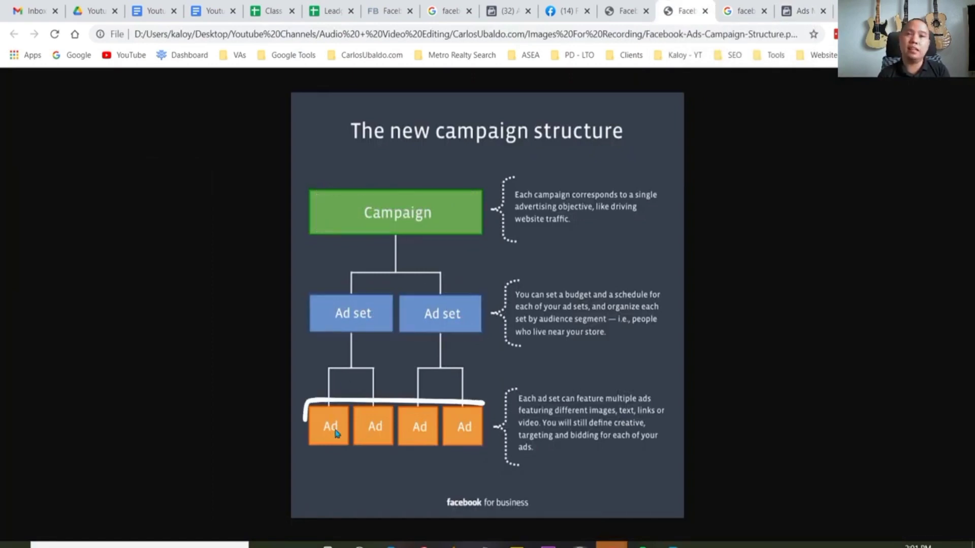
click(802, 11)
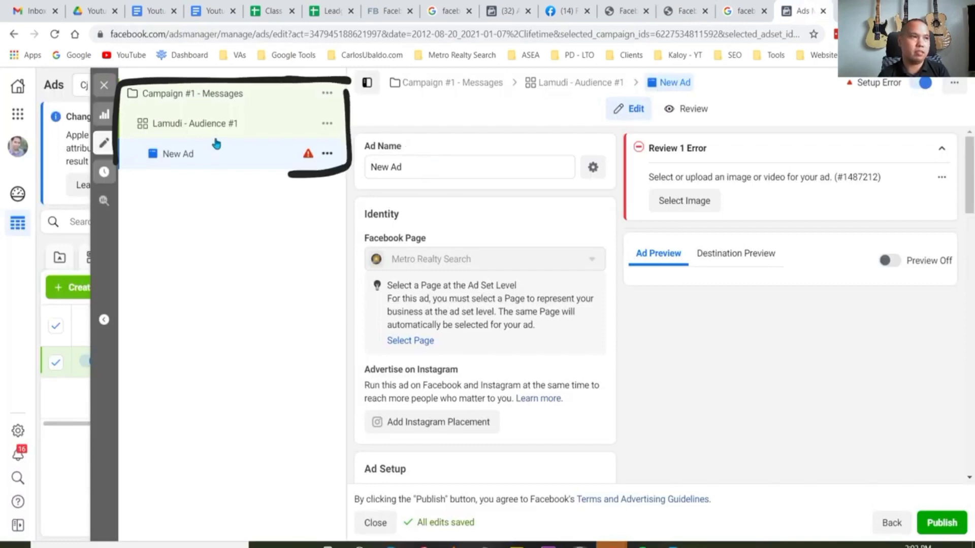
click(452, 166)
triple_click(451, 167)
scroll(622, 319, down, 5)
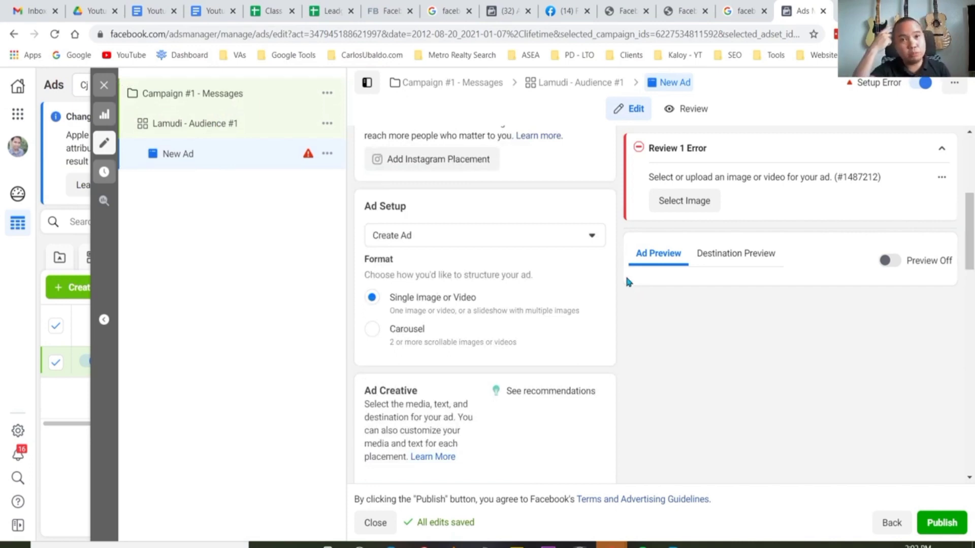
Switch to Facebook and open the Metro Realty Search page at its September 12, 2020 post about SMDC property investments.
click(566, 11)
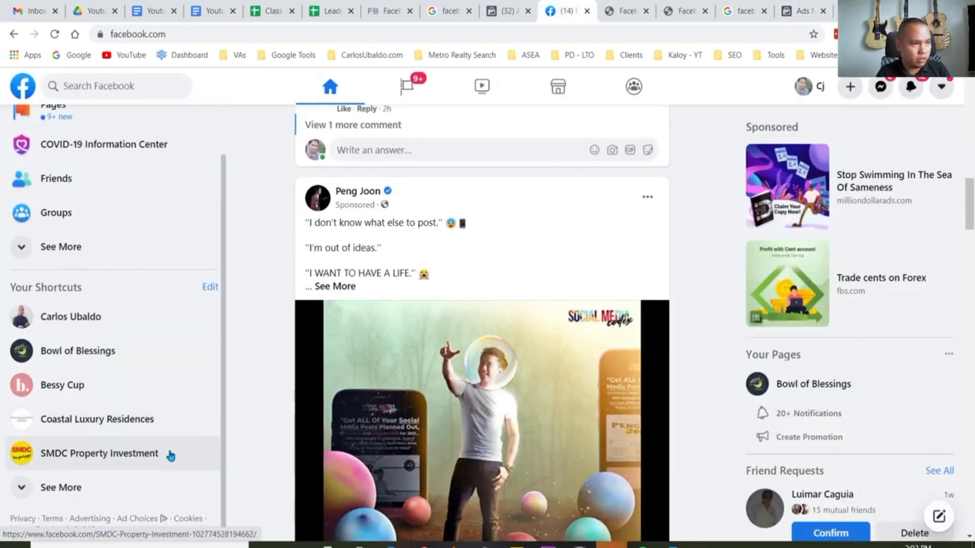
click(77, 493)
click(92, 480)
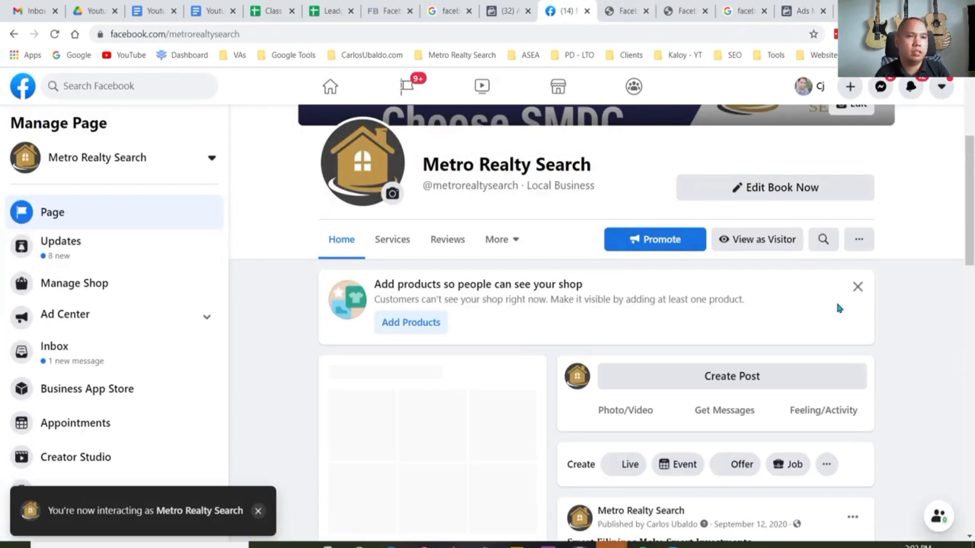
scroll(874, 323, down, 7)
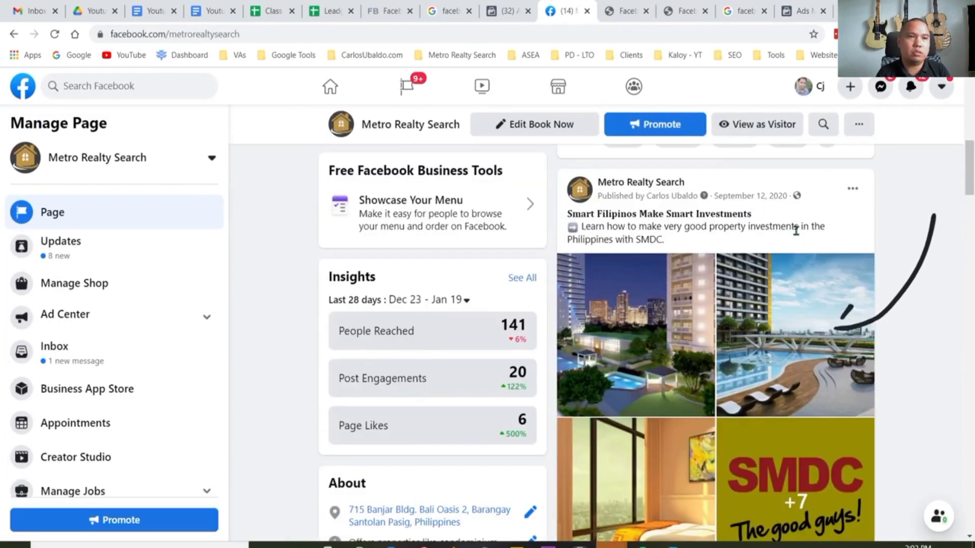
Return to the new ad in Ads Manager and examine the Ad Setup choices, including Create Ad and Use Existing Post.
scroll(828, 257, up, 4)
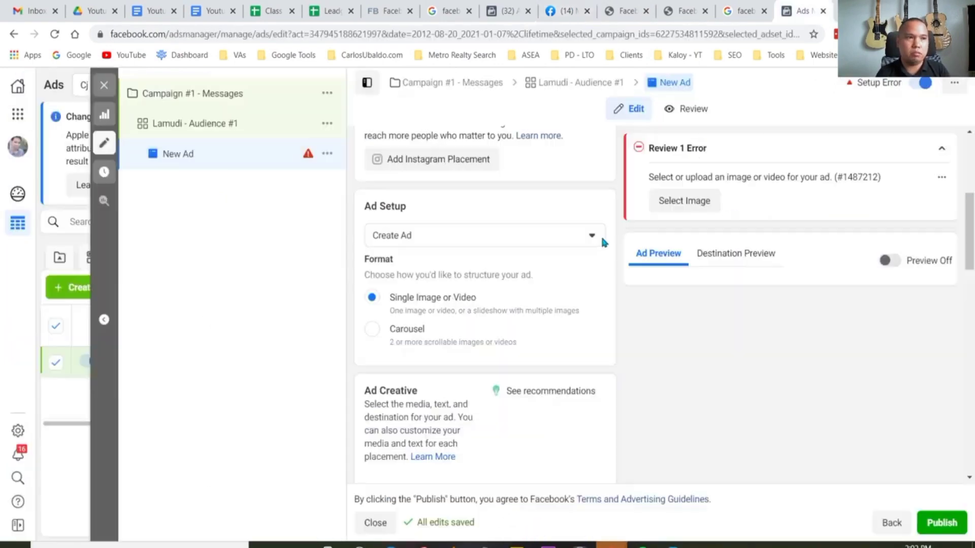
click(595, 239)
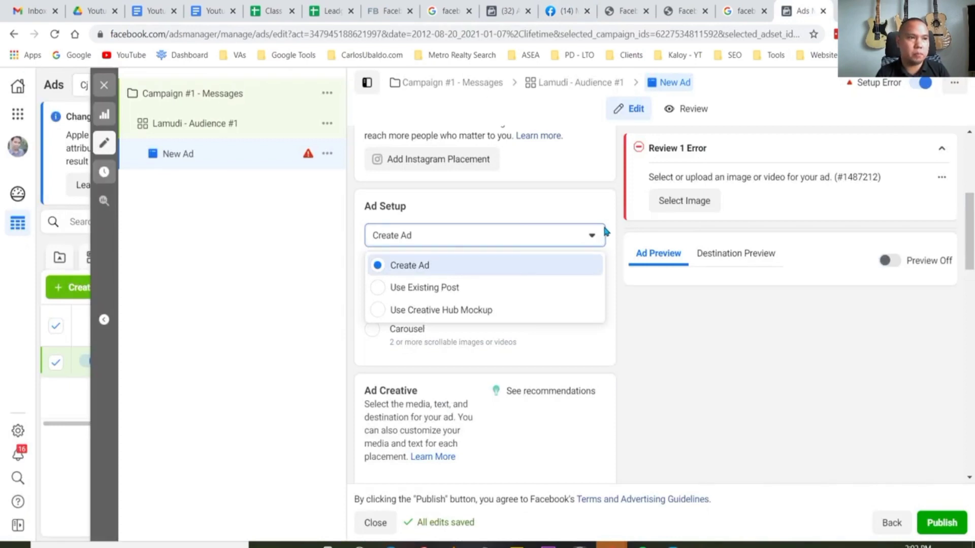
click(551, 235)
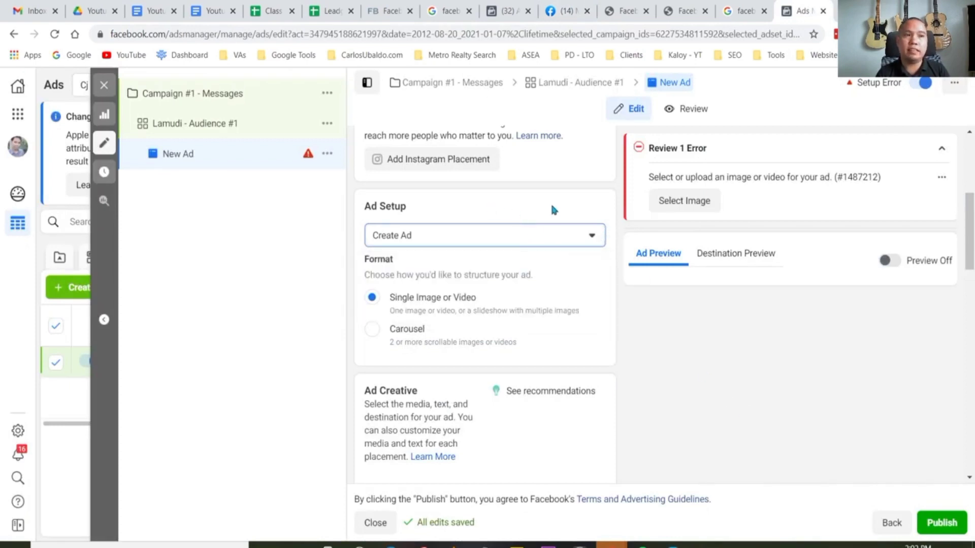
click(593, 237)
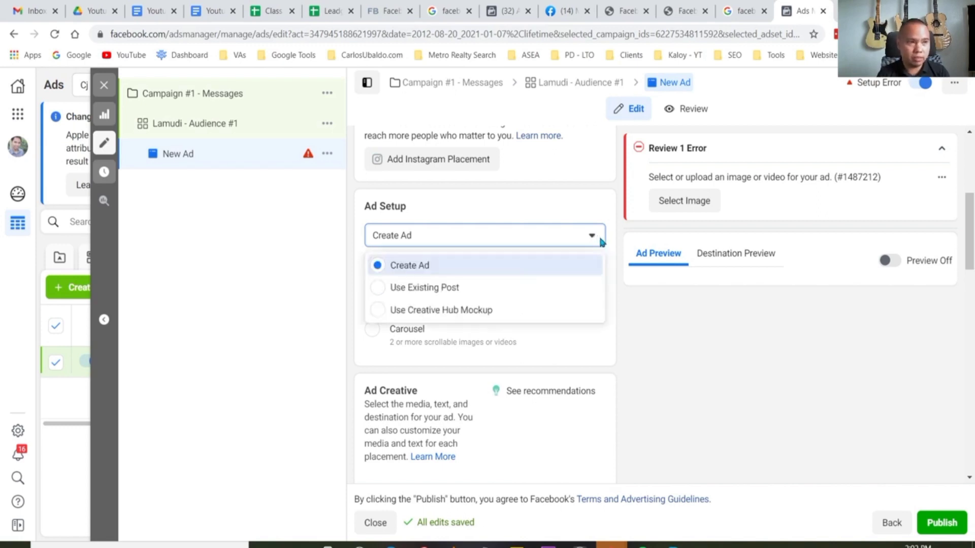
click(700, 339)
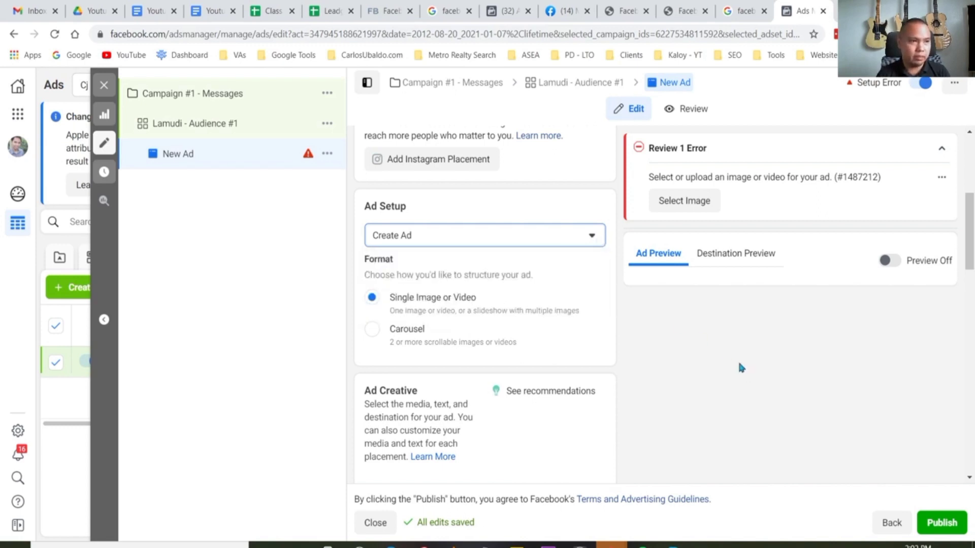
scroll(616, 305, down, 1)
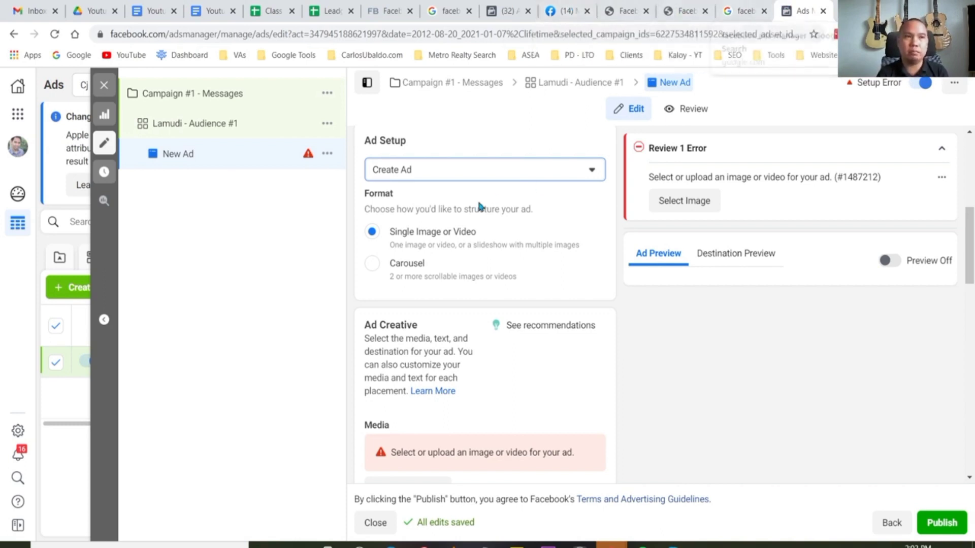
click(504, 168)
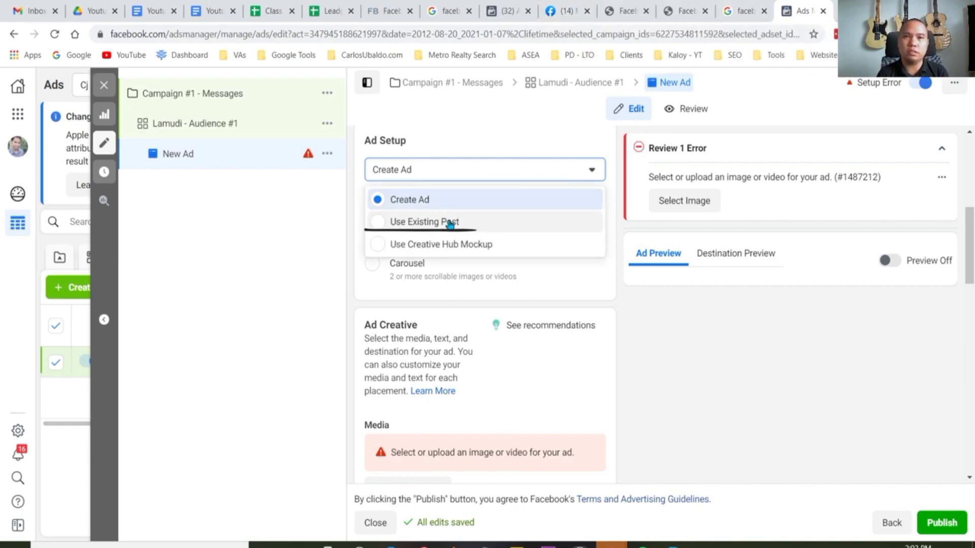
Switch to Facebook and look over the September 12, 2020 SMDC investment post on the Metro Realty Search page.
click(566, 10)
scroll(897, 260, down, 10)
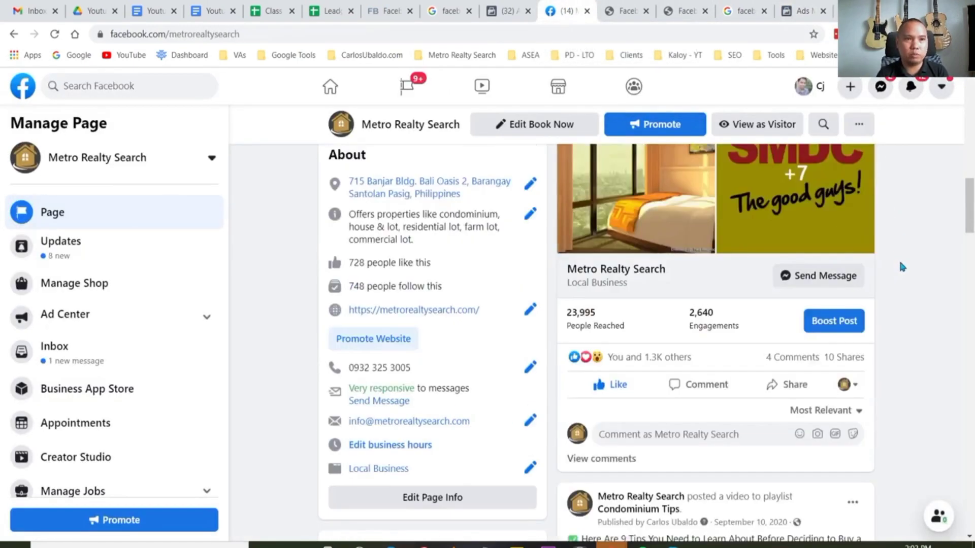
scroll(903, 261, up, 7)
scroll(903, 264, up, 1)
scroll(903, 264, down, 7)
scroll(904, 263, up, 7)
scroll(906, 270, up, 4)
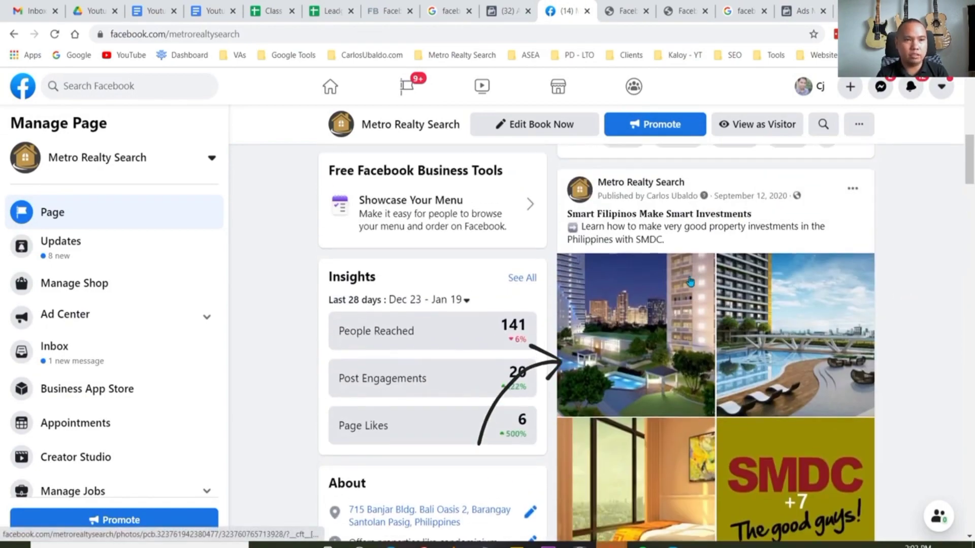
Back in Ads Manager, set the ad to Use Existing Post and choose the Sep 12, 2020 "Smart Filipinos Make Smart Investments" post.
click(802, 11)
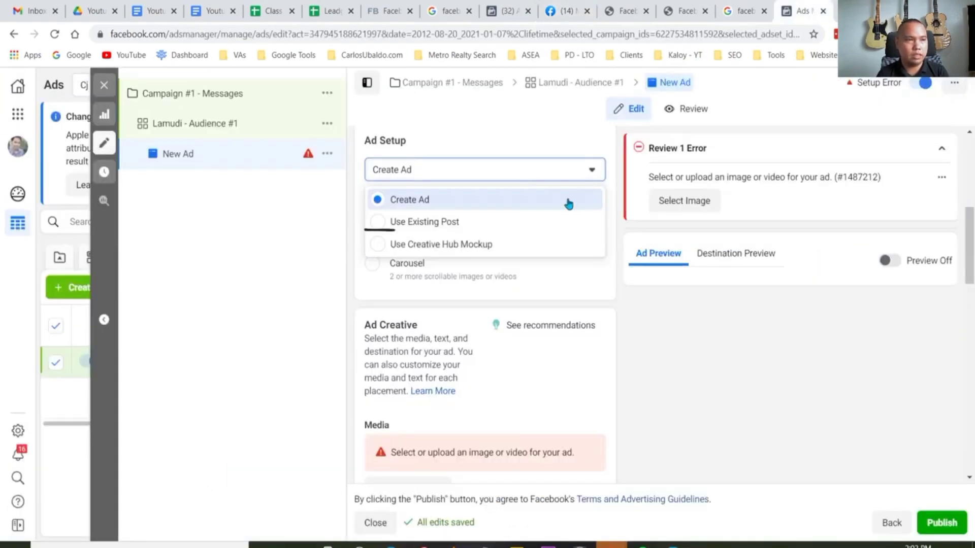
click(408, 222)
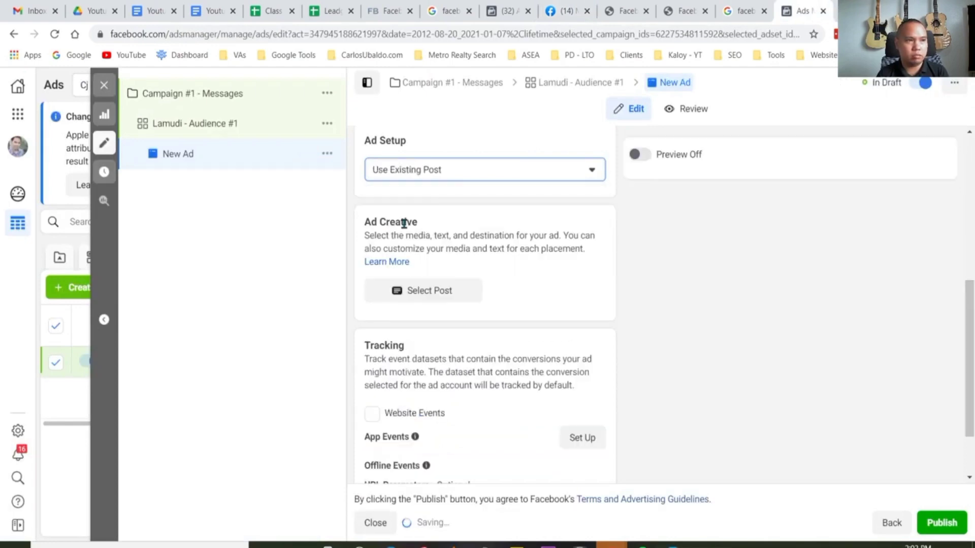
click(439, 295)
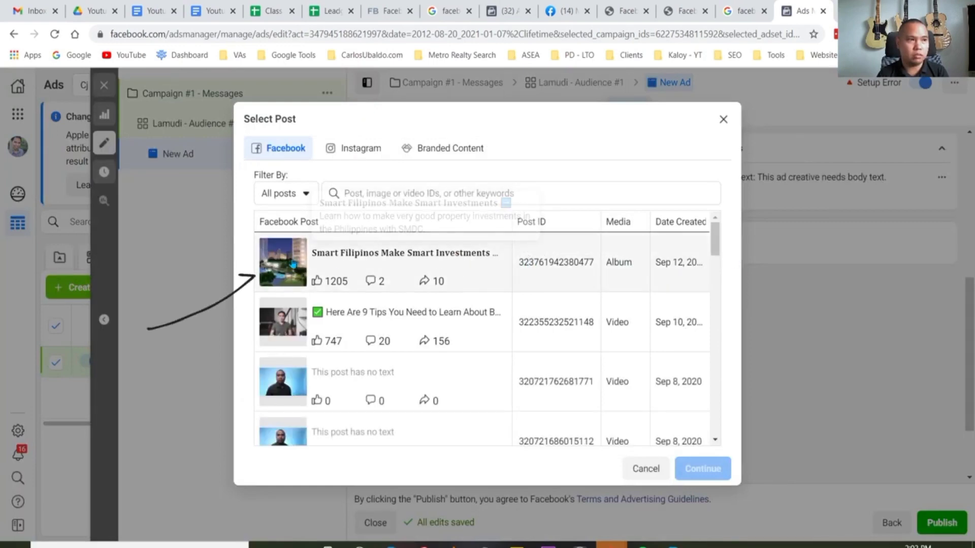
click(294, 264)
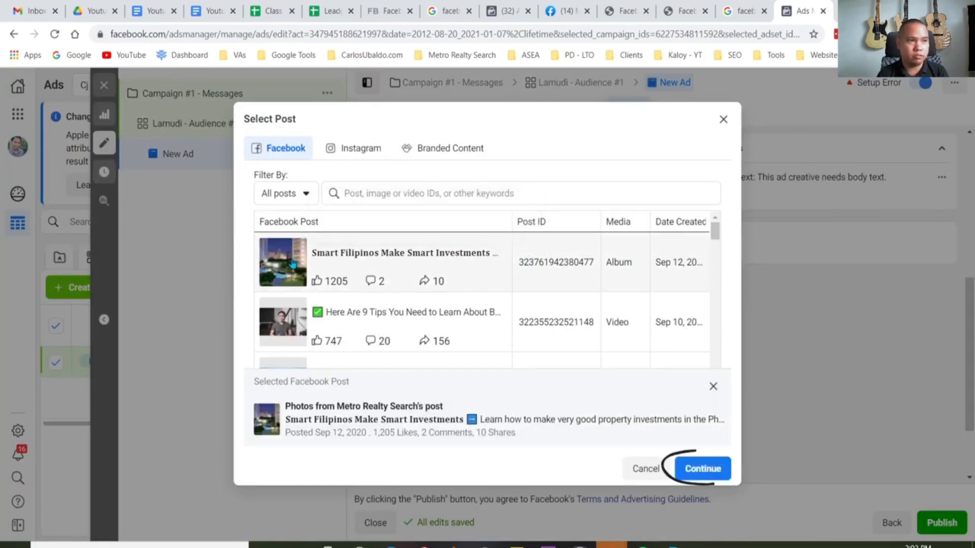
click(702, 469)
mouse_move(436, 408)
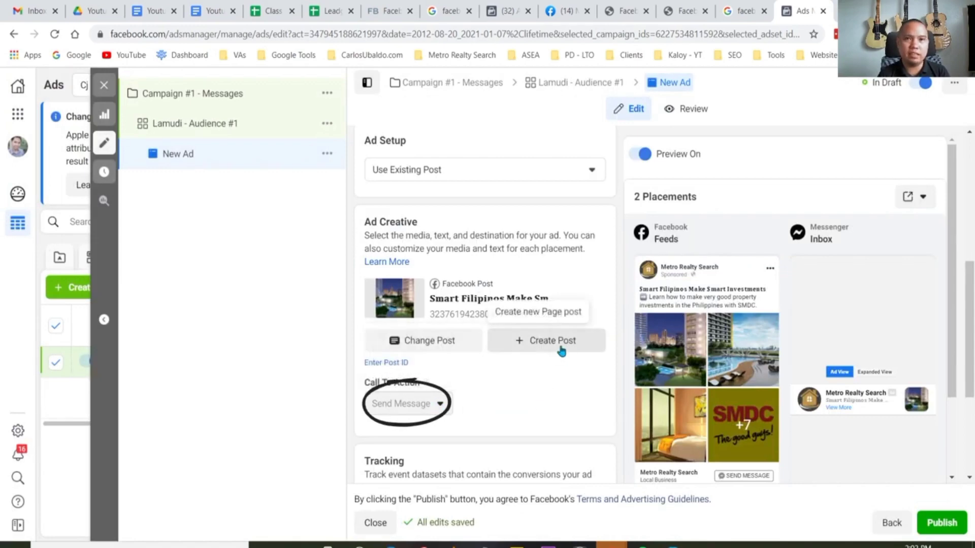
Rename the ad "Lamudi - Audience #1 - Image Ad #1".
scroll(604, 366, down, 3)
scroll(610, 367, up, 10)
click(414, 171)
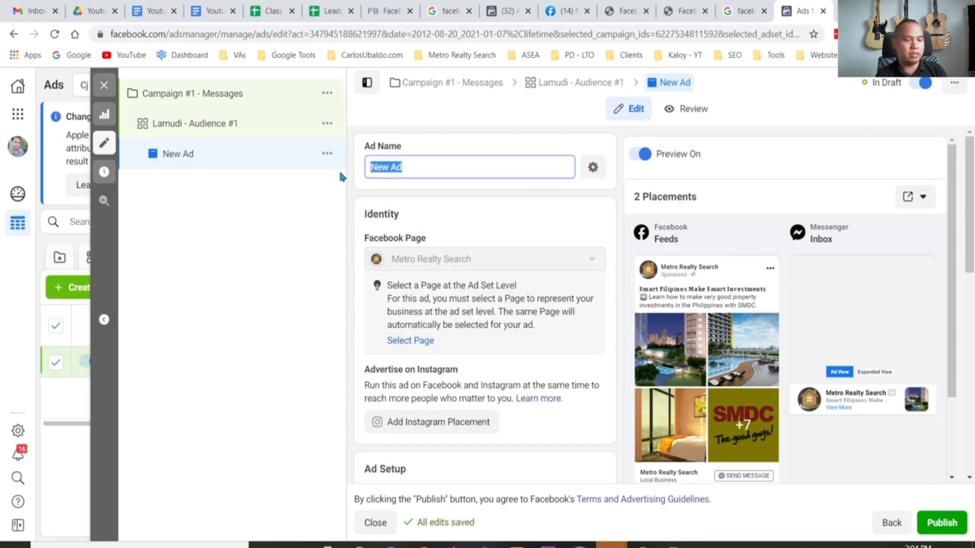
text(Lam)
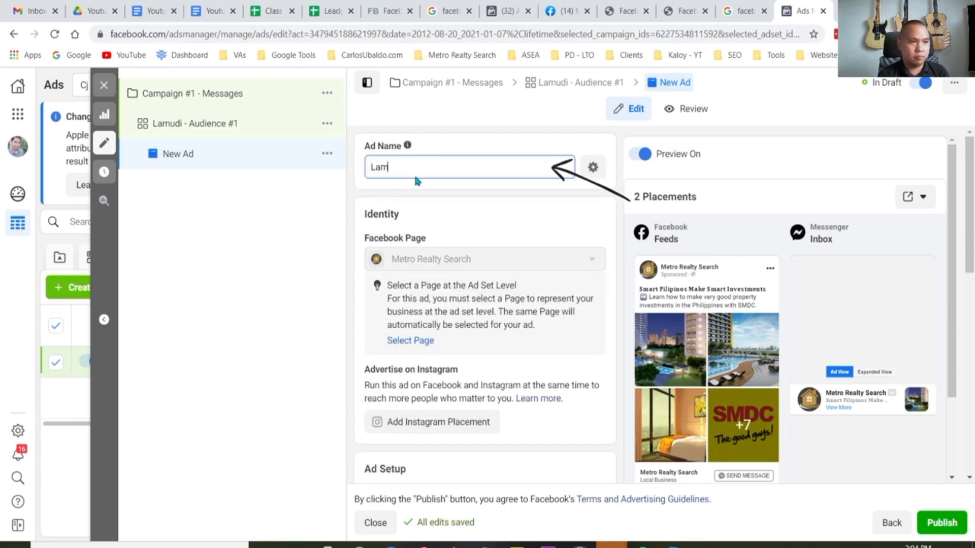
text(udi)
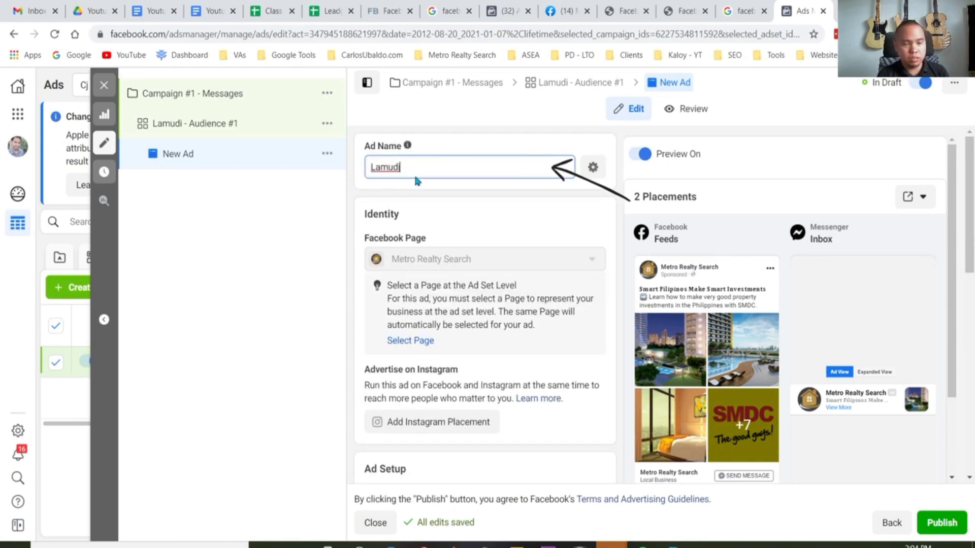
text( - Audience #)
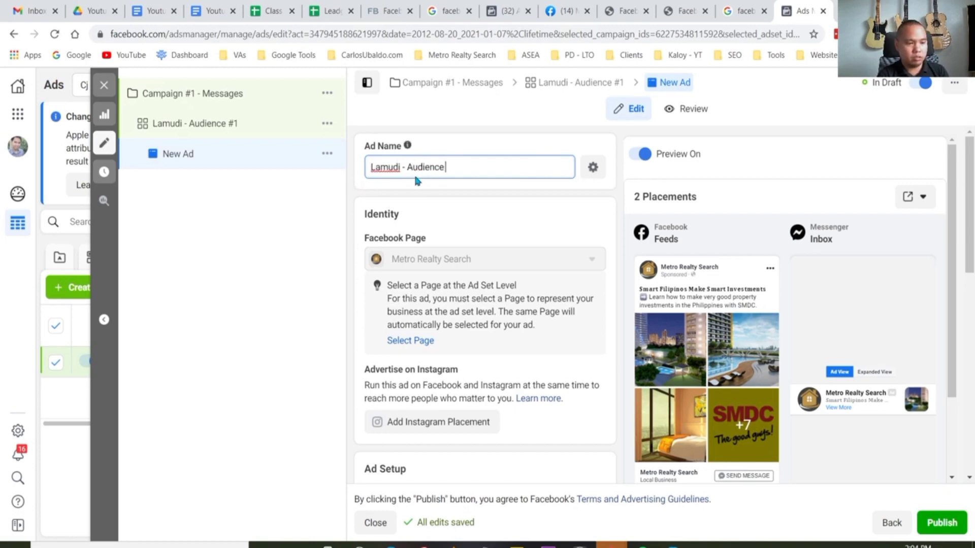
text(- )
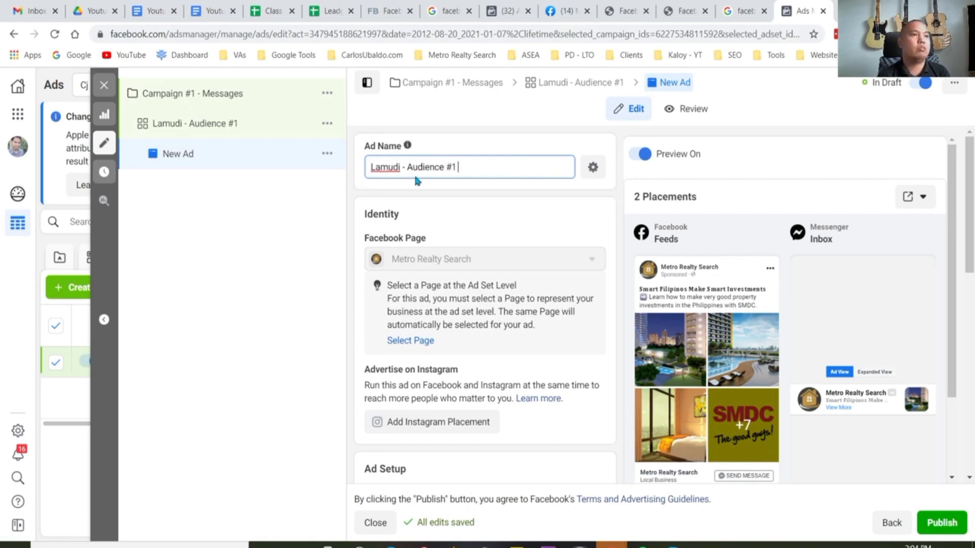
text(Image)
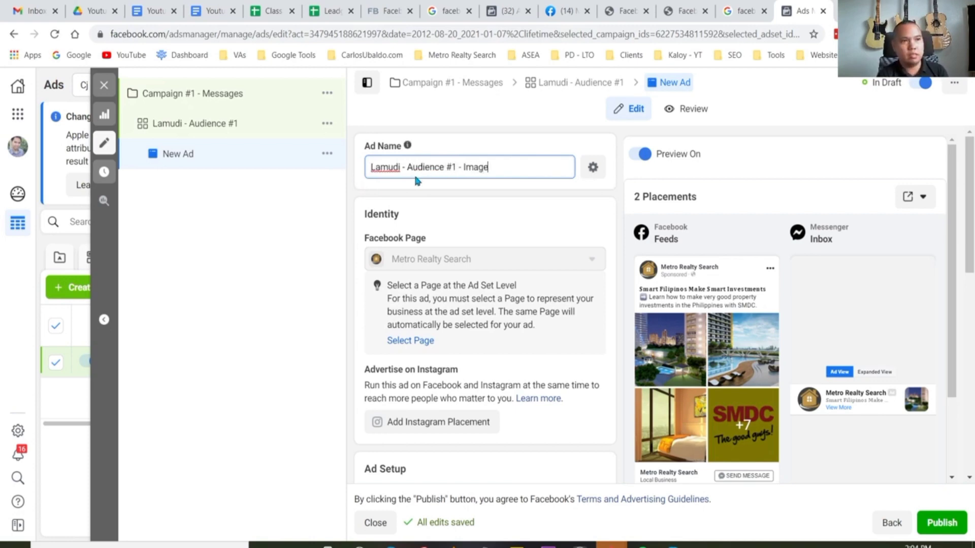
text( Ad #1)
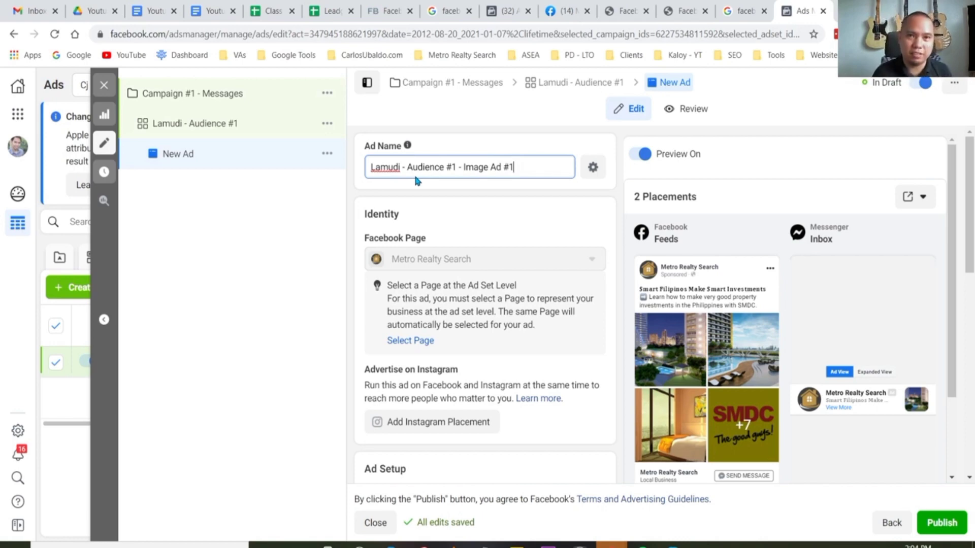
drag(515, 166, 362, 168)
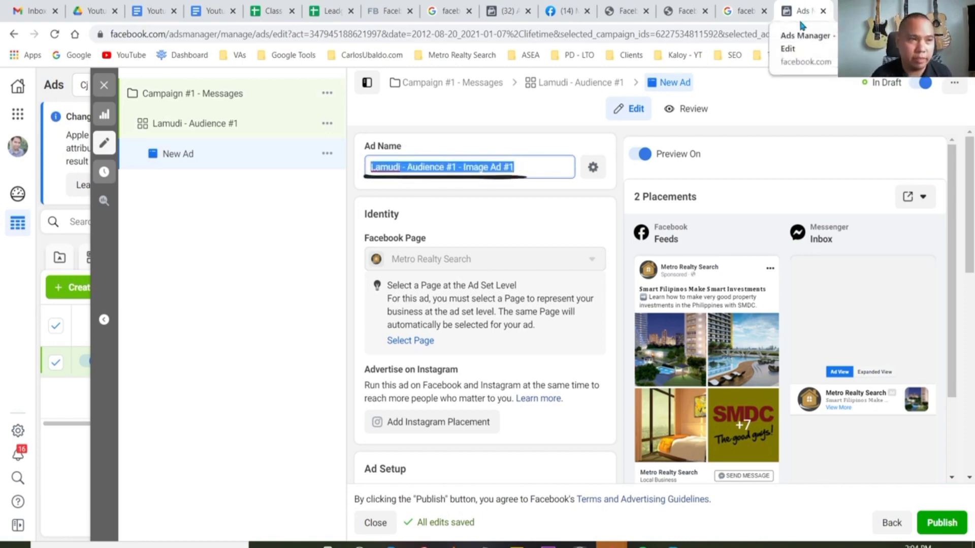
click(541, 169)
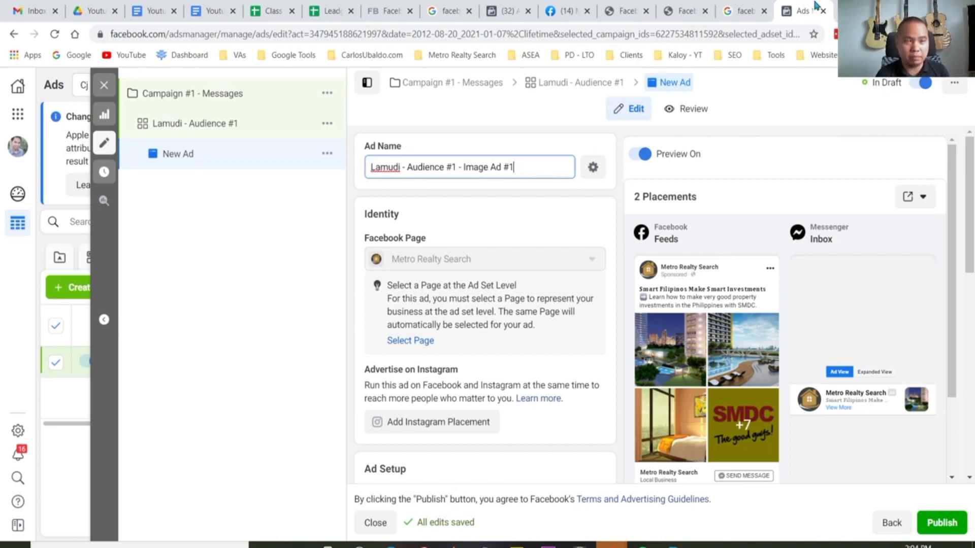
drag(527, 166, 372, 172)
click(541, 170)
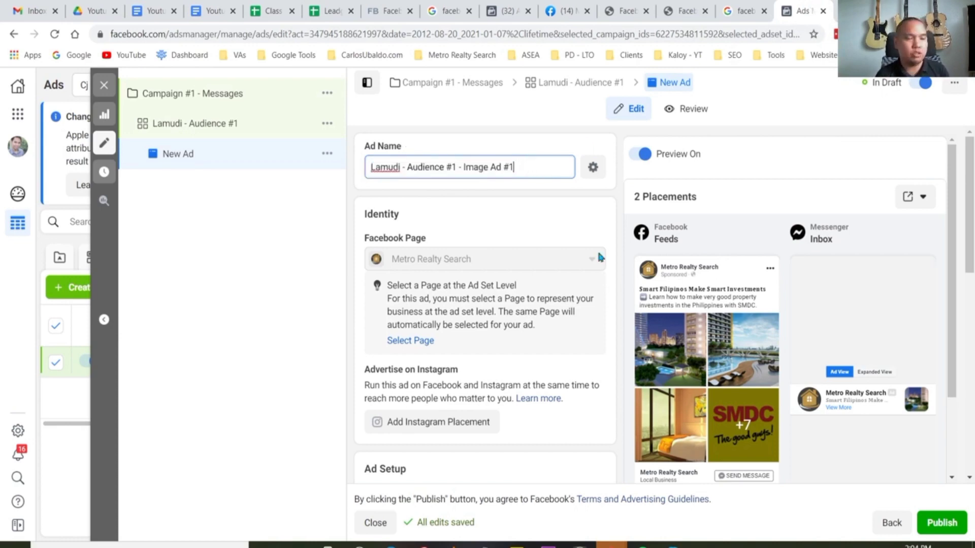
Switch the Ad Setup to Create Ad with the Single Image or Video format.
scroll(568, 279, down, 5)
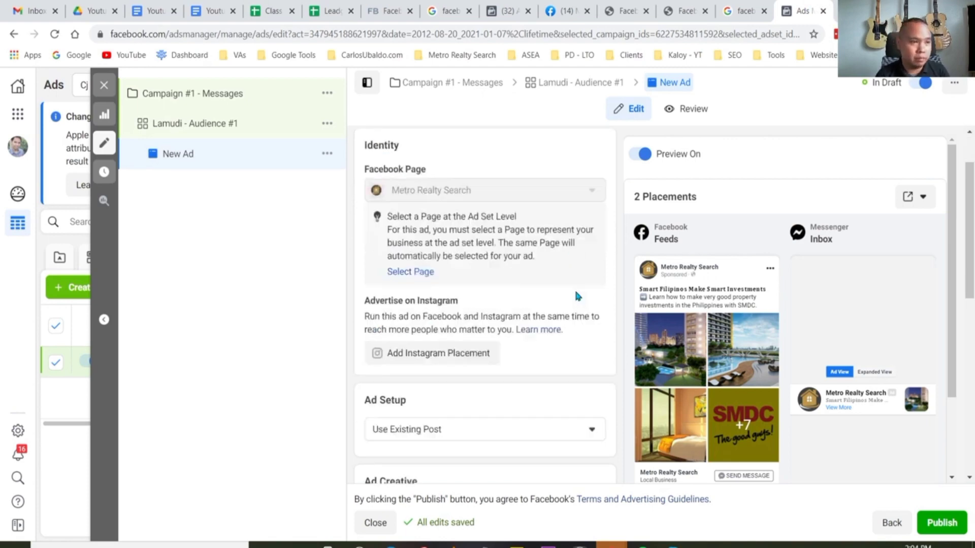
scroll(571, 308, down, 2)
click(575, 171)
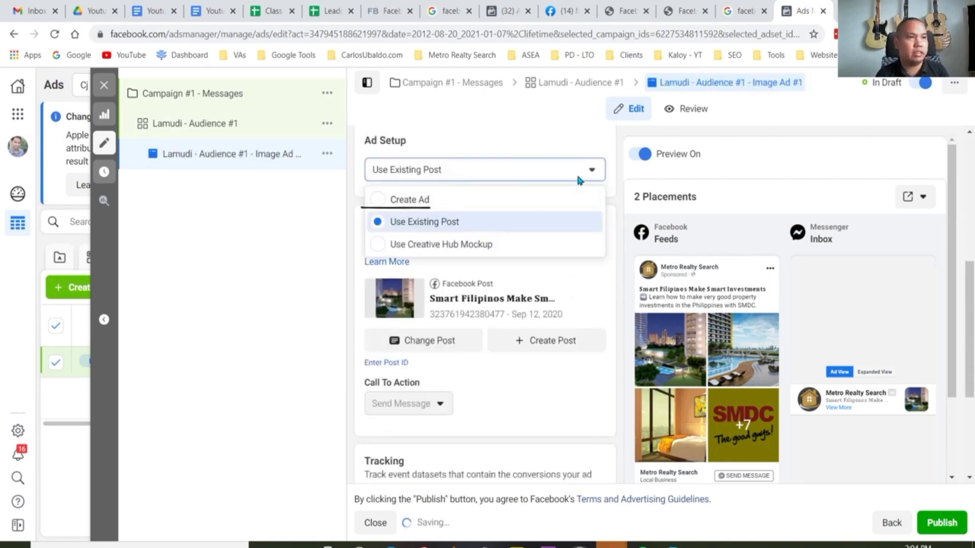
click(408, 201)
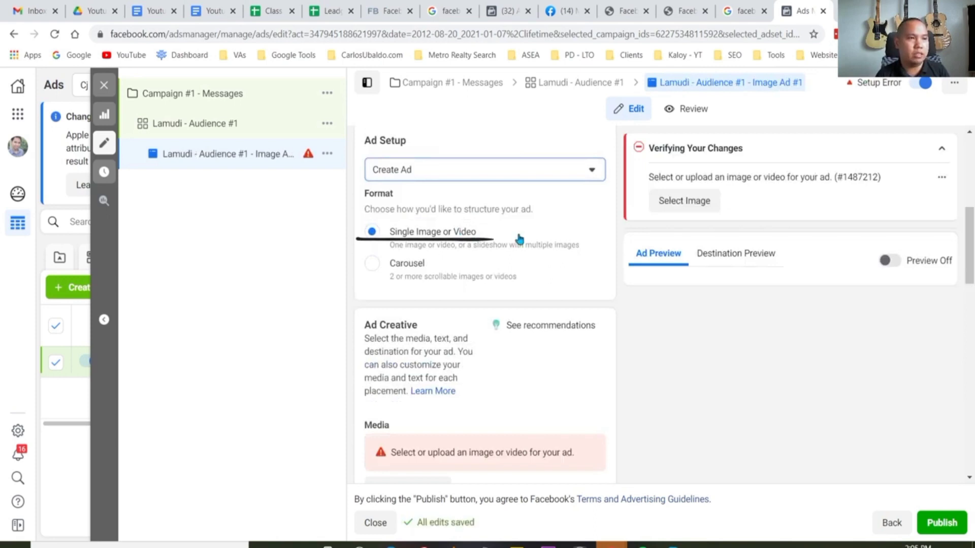
Add the 600 × 600 fern amenities night photo from the account images as the ad's media, with the Square (1:1) crop.
scroll(568, 244, down, 3)
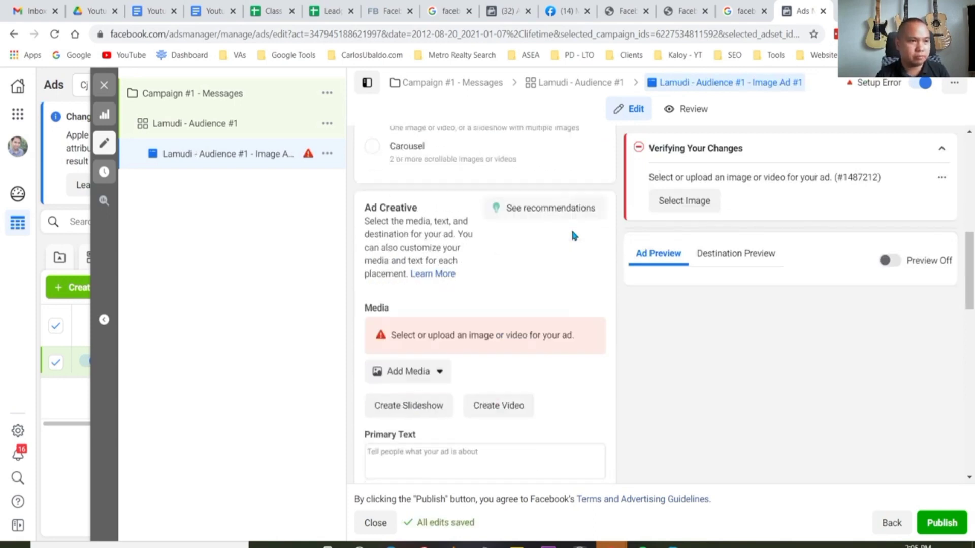
click(440, 358)
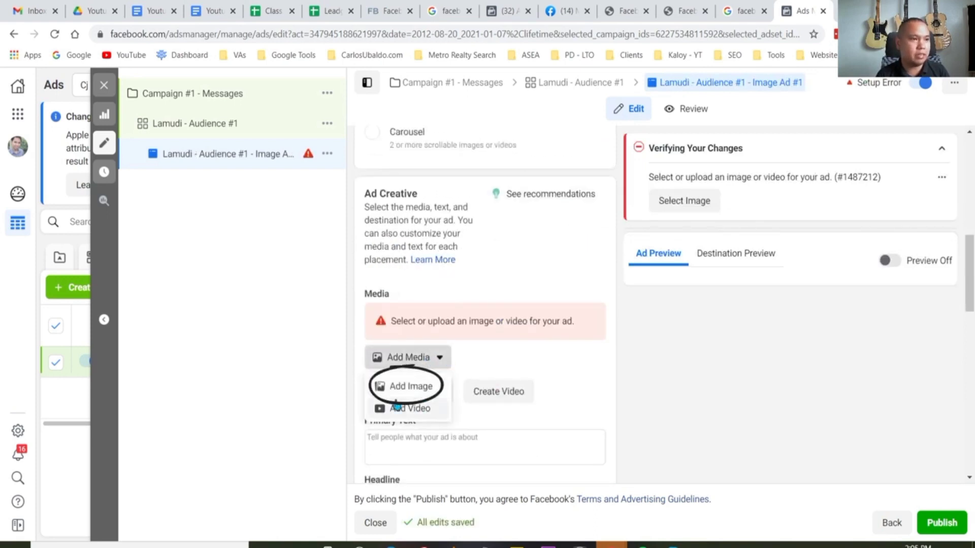
click(411, 388)
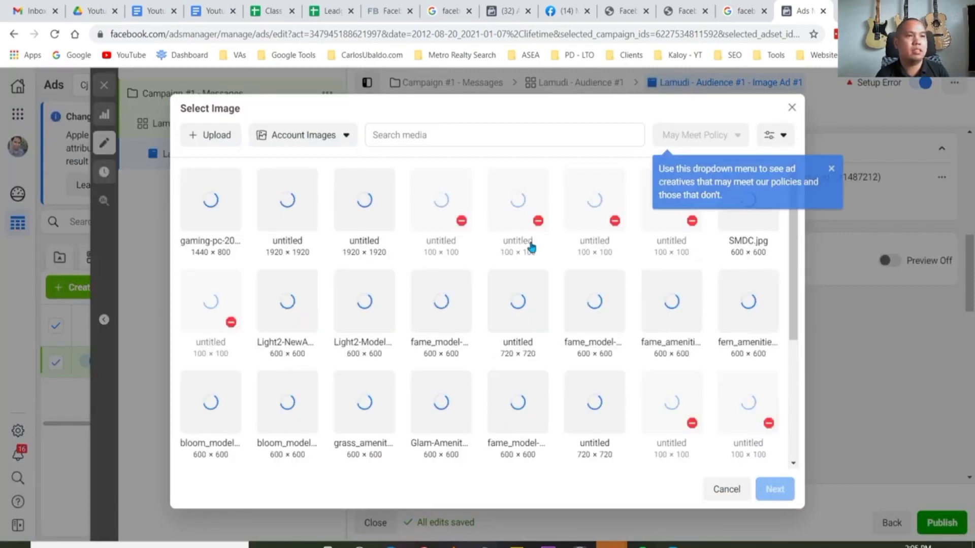
scroll(539, 309, down, 2)
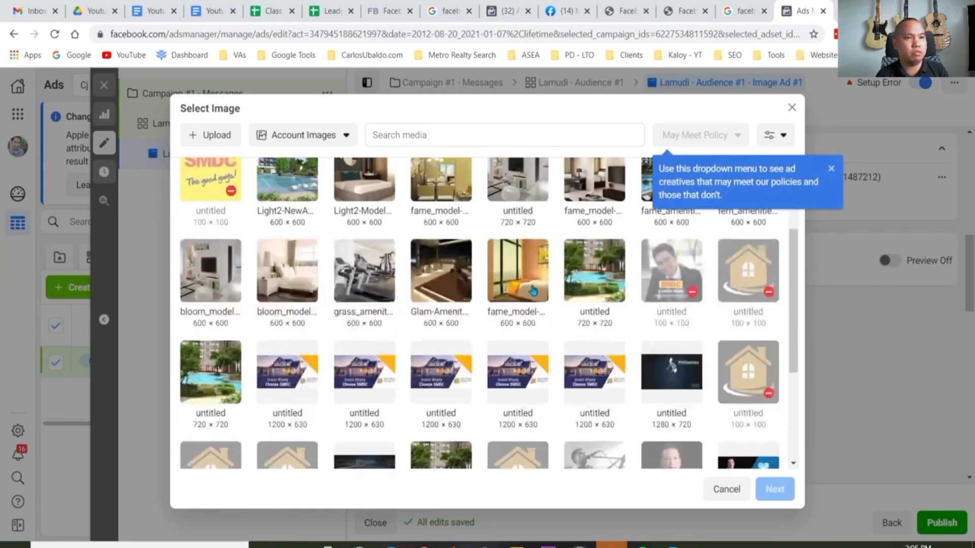
scroll(567, 352, up, 1)
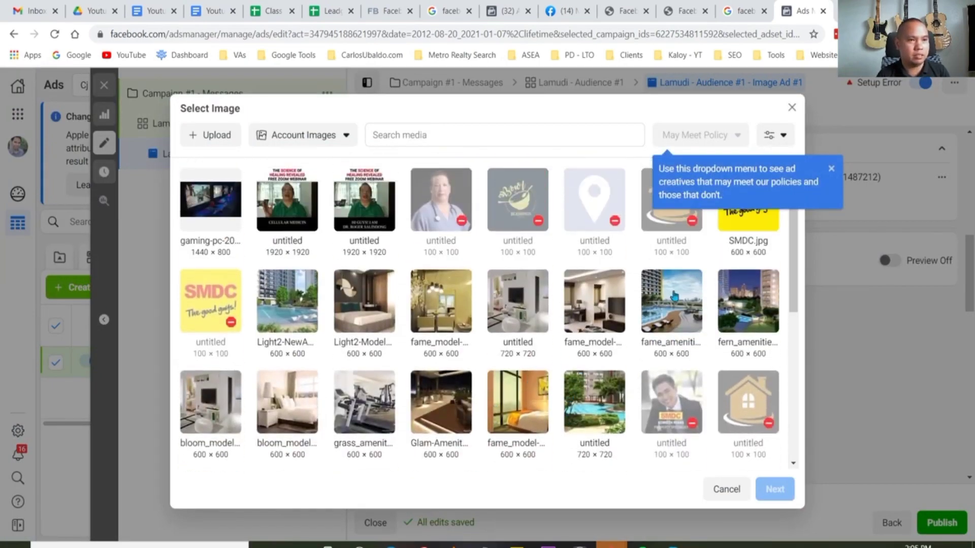
click(673, 300)
click(720, 303)
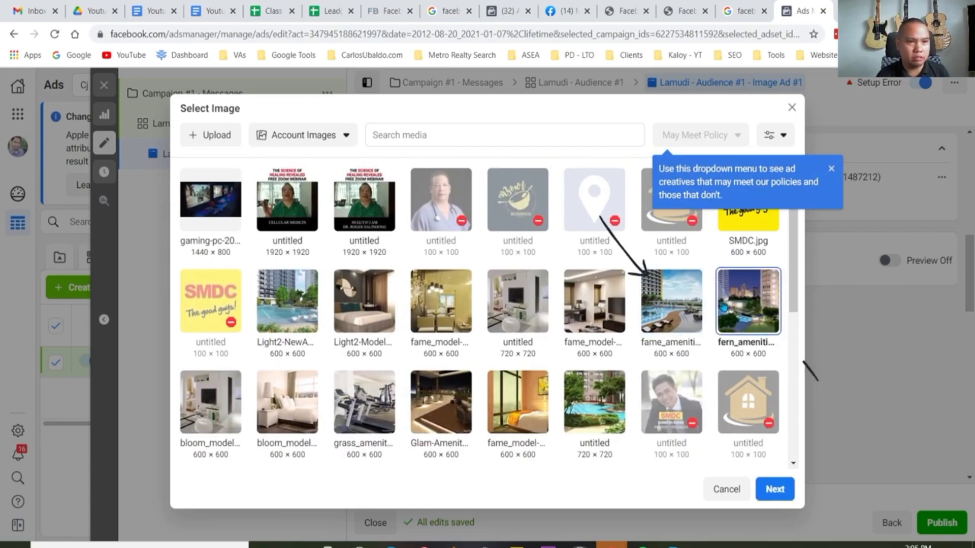
click(774, 489)
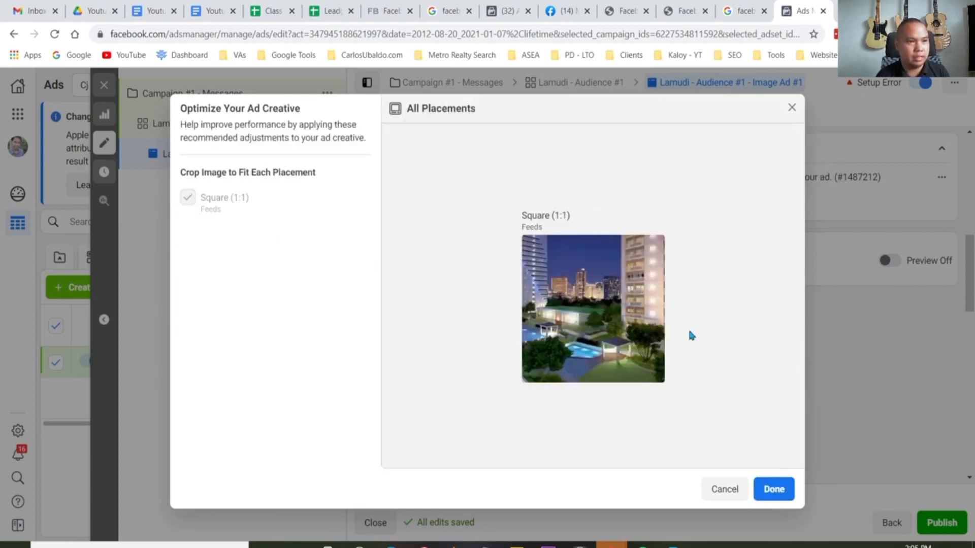
click(774, 489)
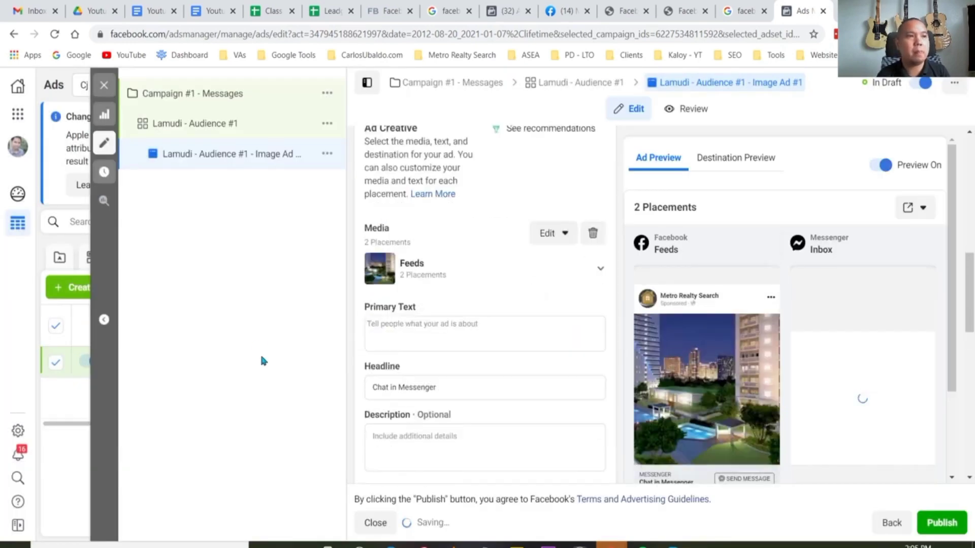
Enter "Condo for sales QC" as the ad's primary text, keeping the headline "Chat in Messenger".
scroll(602, 340, down, 3)
click(445, 263)
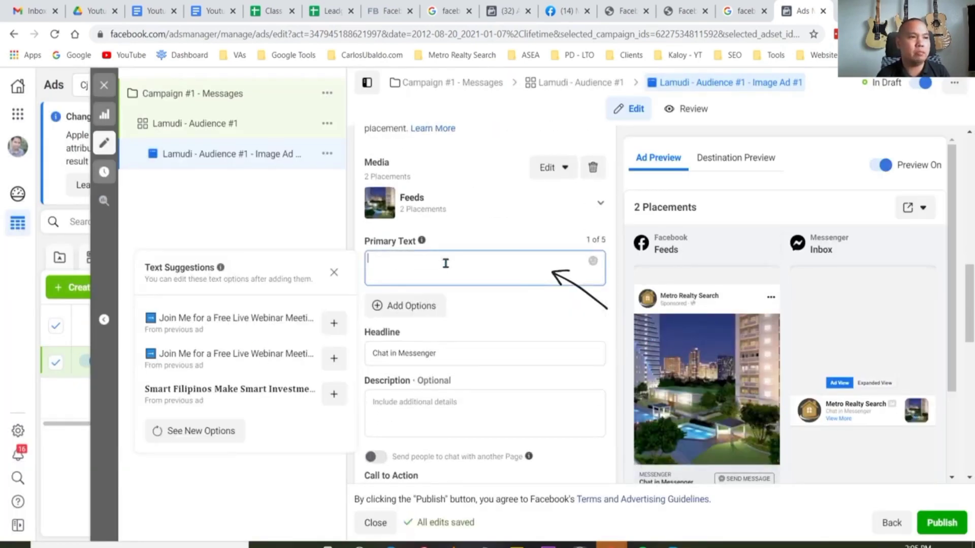
text(Condo)
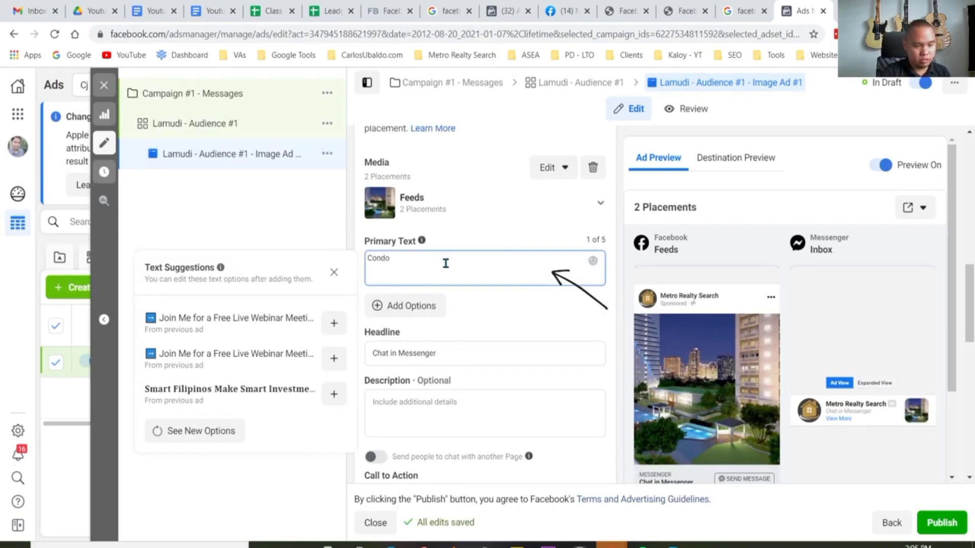
text( for sales QC)
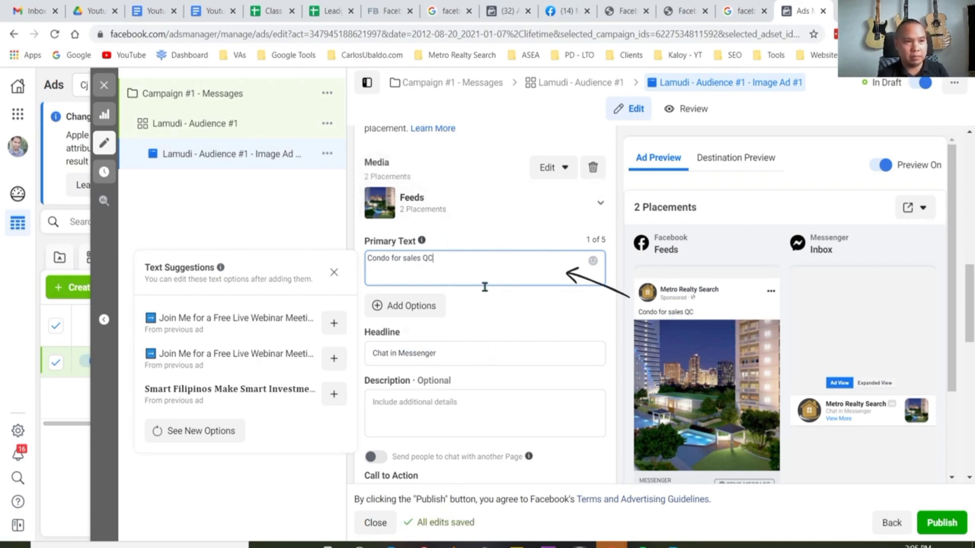
click(448, 352)
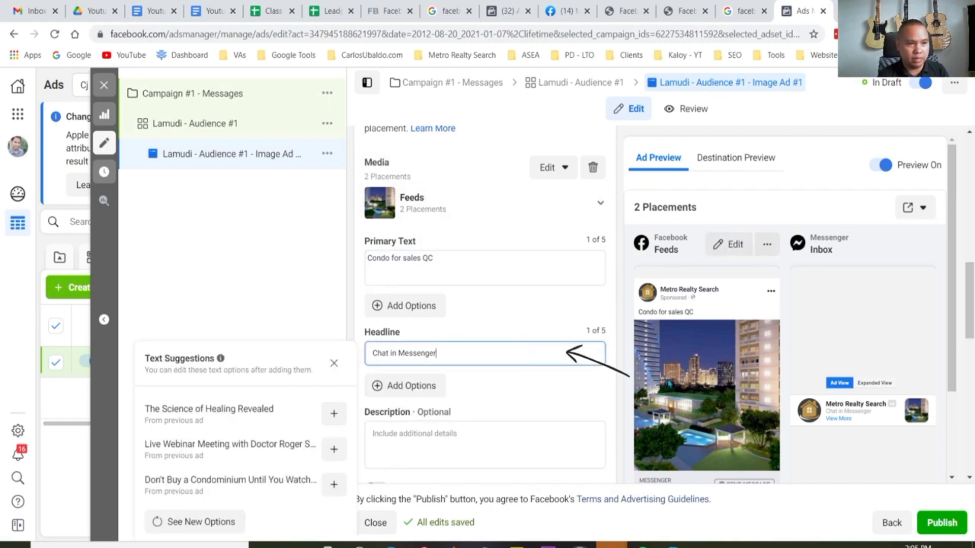
Review the available Call to Action options for the ad, keeping Send Message.
scroll(521, 427, down, 3)
click(569, 365)
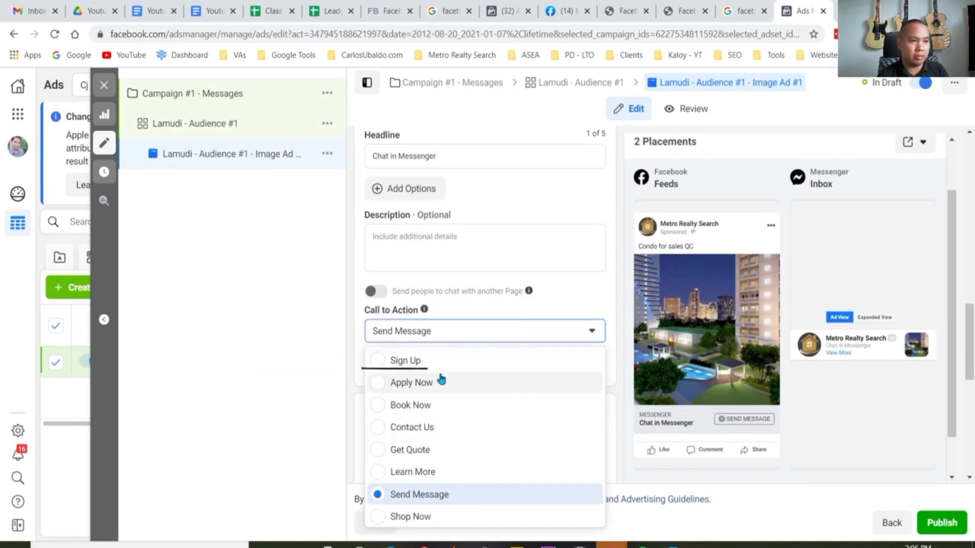
click(609, 300)
Examine the suggested questions and automated response fields of a new Start Conversations message template, closing it without saving.
scroll(598, 409, down, 5)
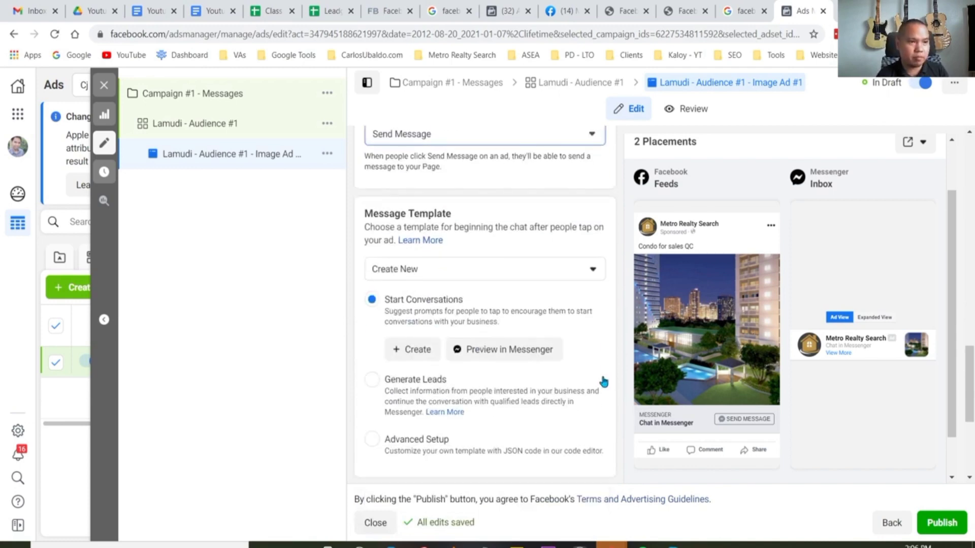
scroll(604, 383, up, 2)
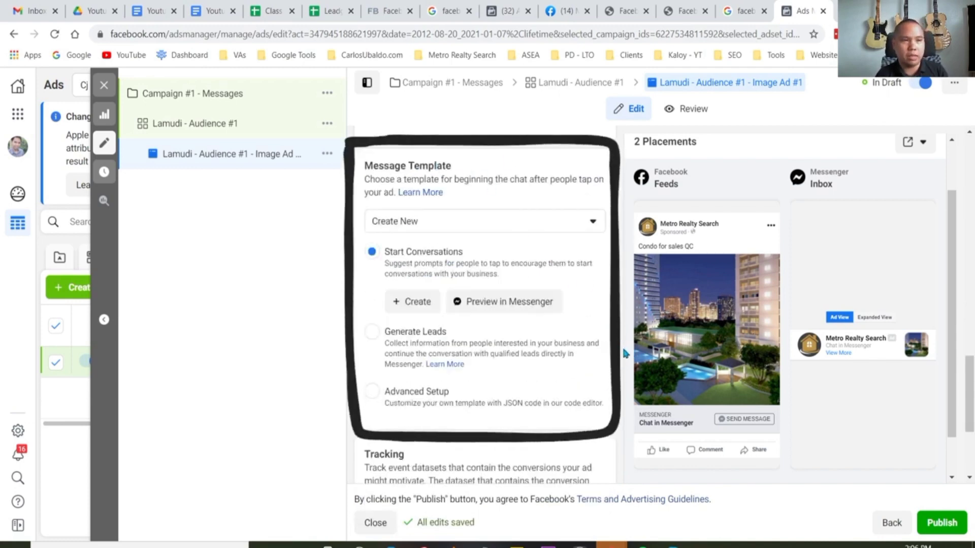
click(418, 303)
scroll(427, 294, down, 5)
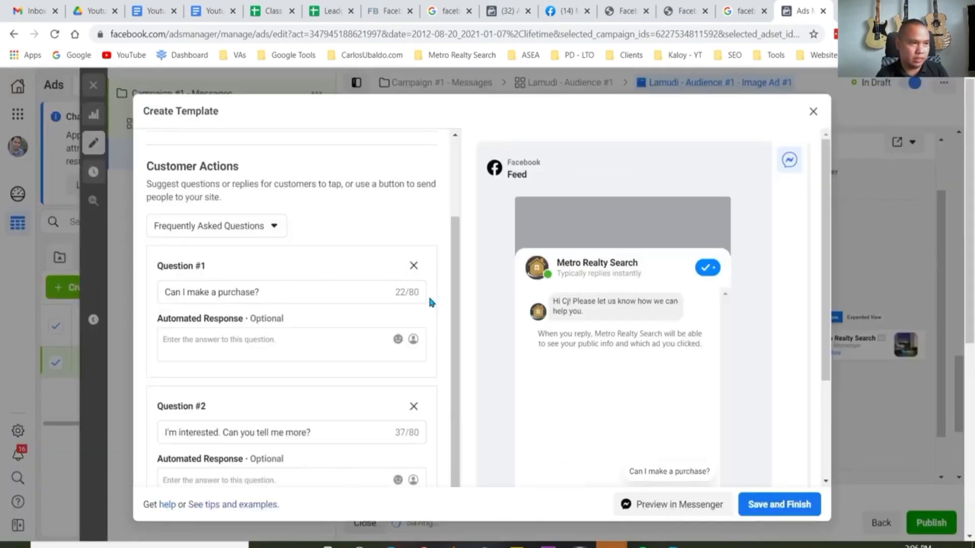
scroll(365, 300, up, 3)
scroll(703, 303, down, 3)
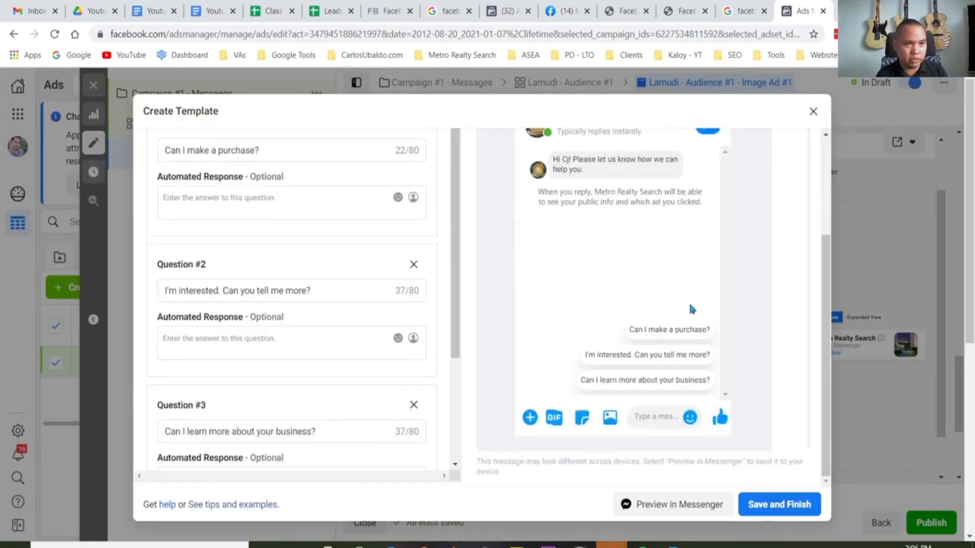
click(333, 293)
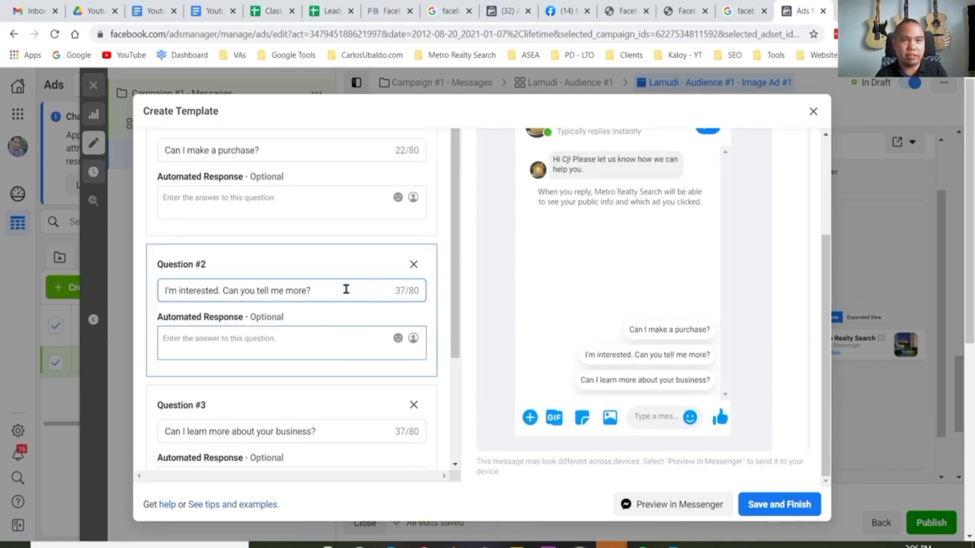
scroll(347, 291, up, 3)
click(274, 333)
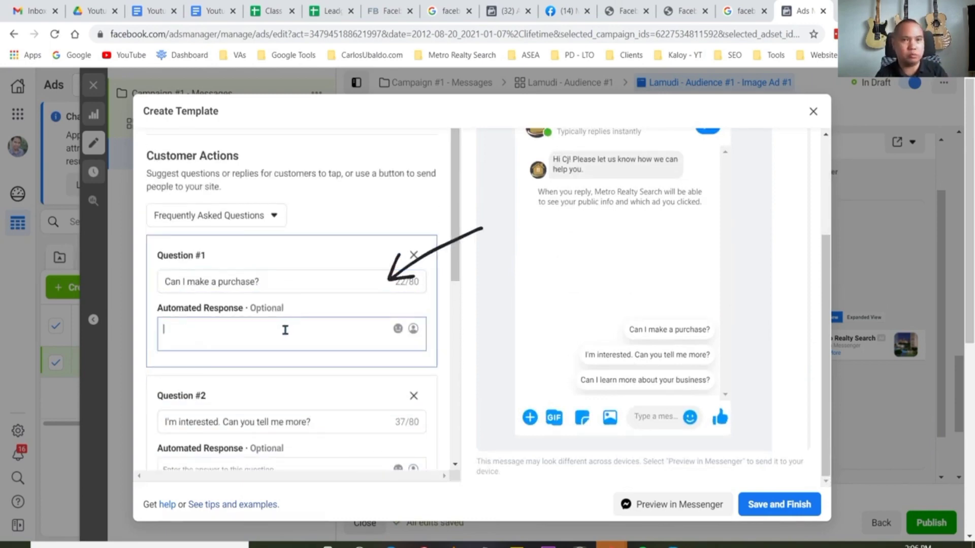
scroll(315, 339, down, 6)
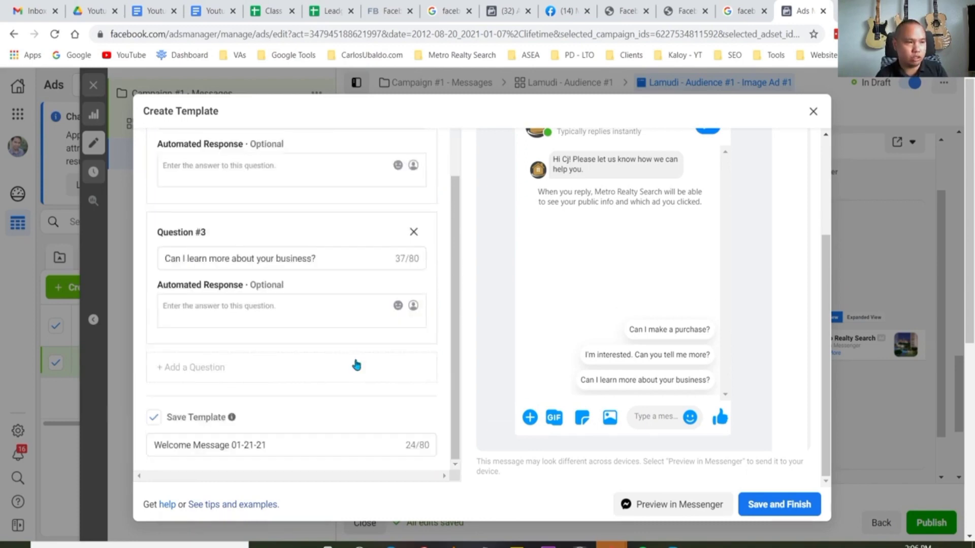
scroll(321, 331, up, 6)
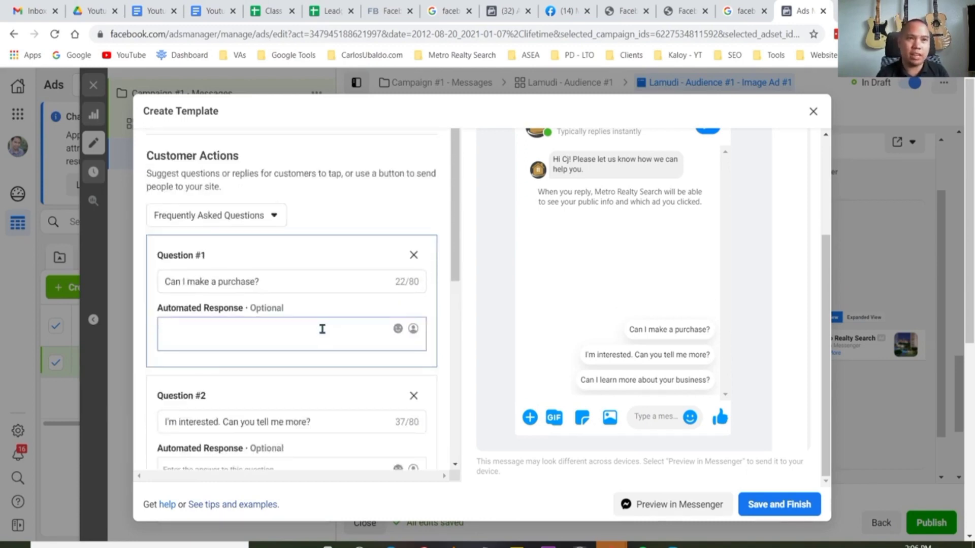
click(813, 111)
Review the Ad Setup choices, including Use Existing Post, keeping Create Ad.
click(613, 210)
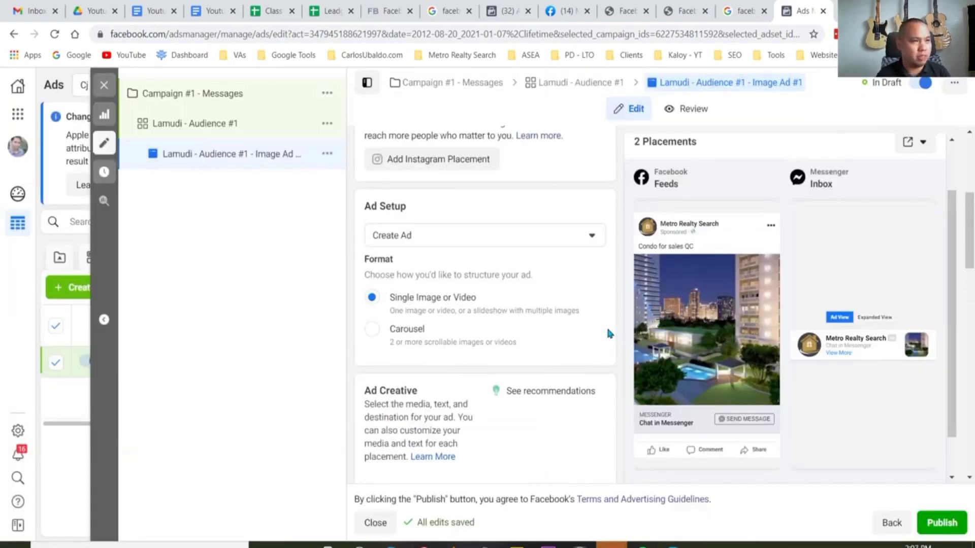
click(563, 244)
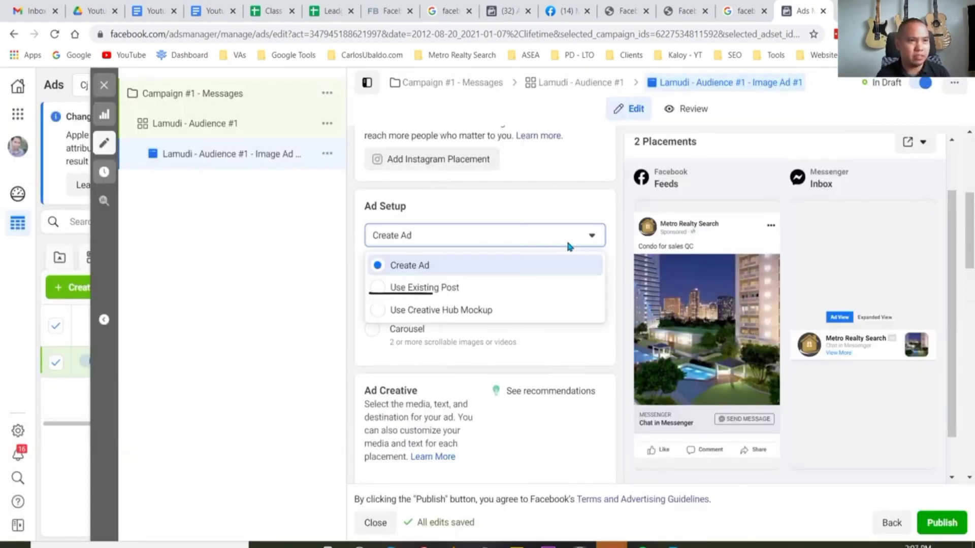
click(417, 269)
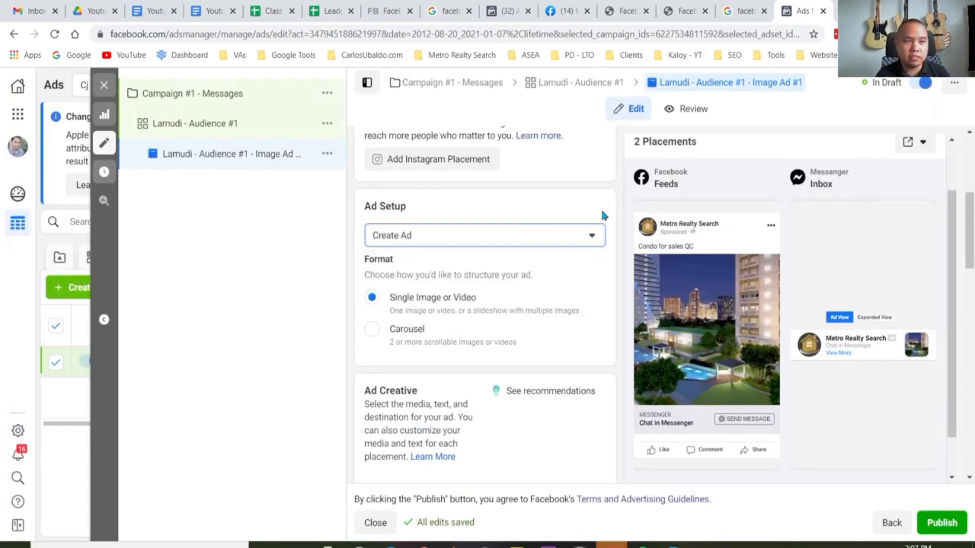
click(593, 237)
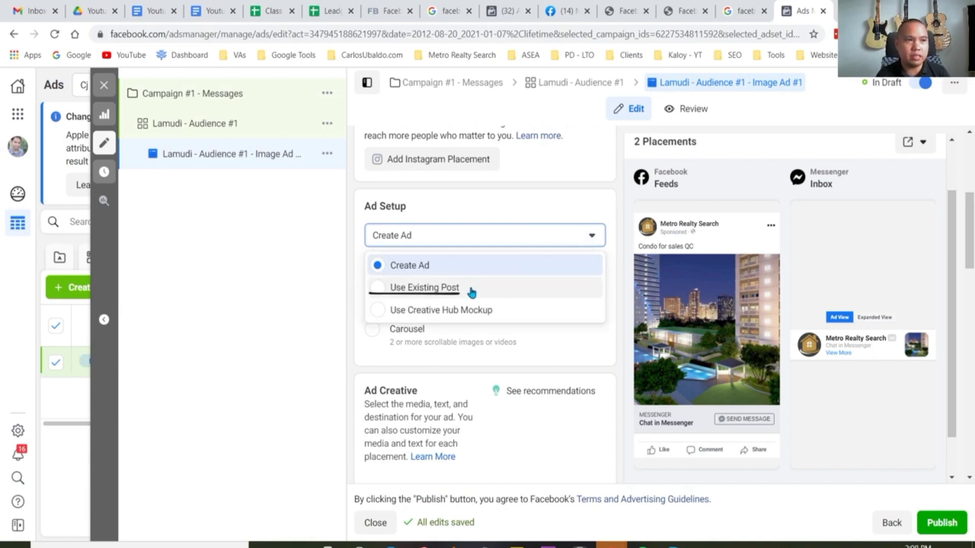
click(574, 191)
Switch to the Metro Realty Search Facebook page and examine the SMDC photo post's reach, engagement, reactions, comments and shares.
click(565, 11)
scroll(798, 271, down, 5)
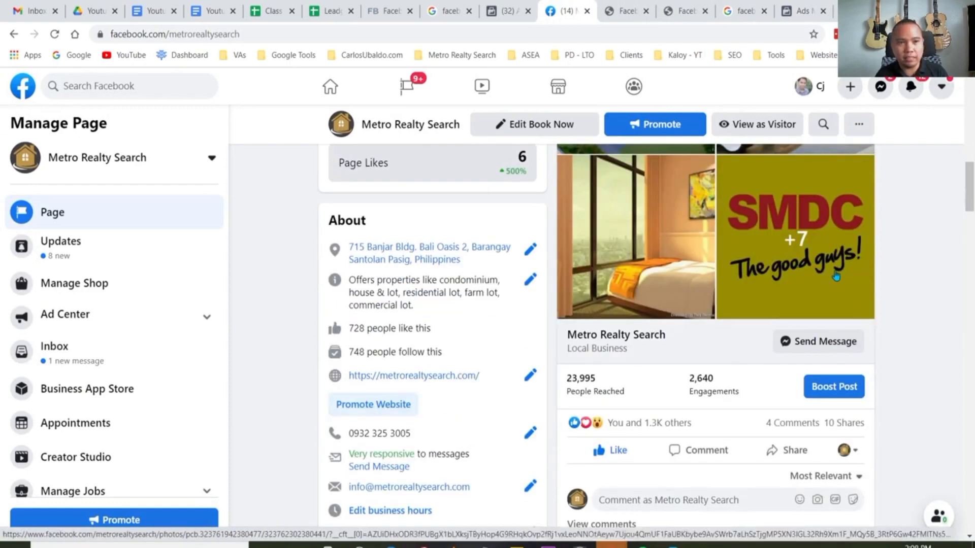
click(800, 11)
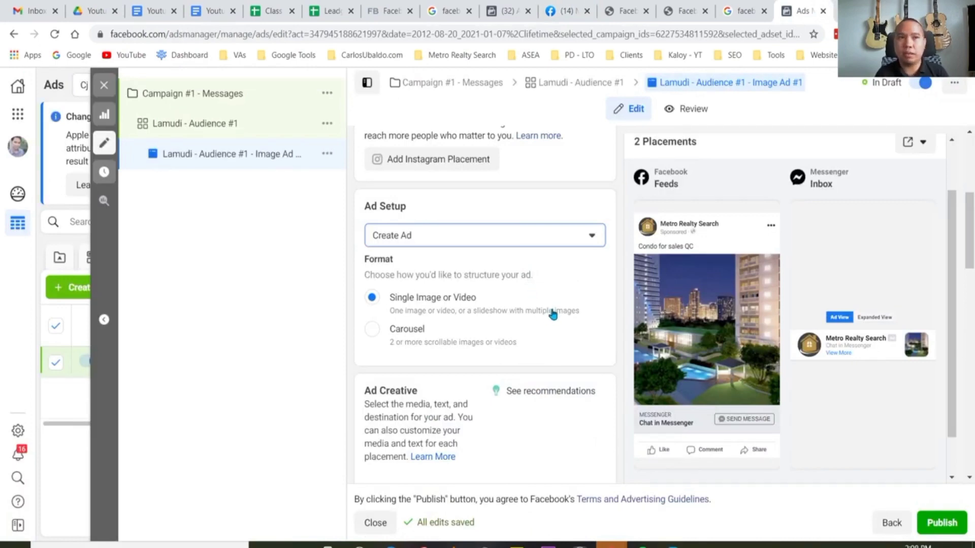
click(564, 11)
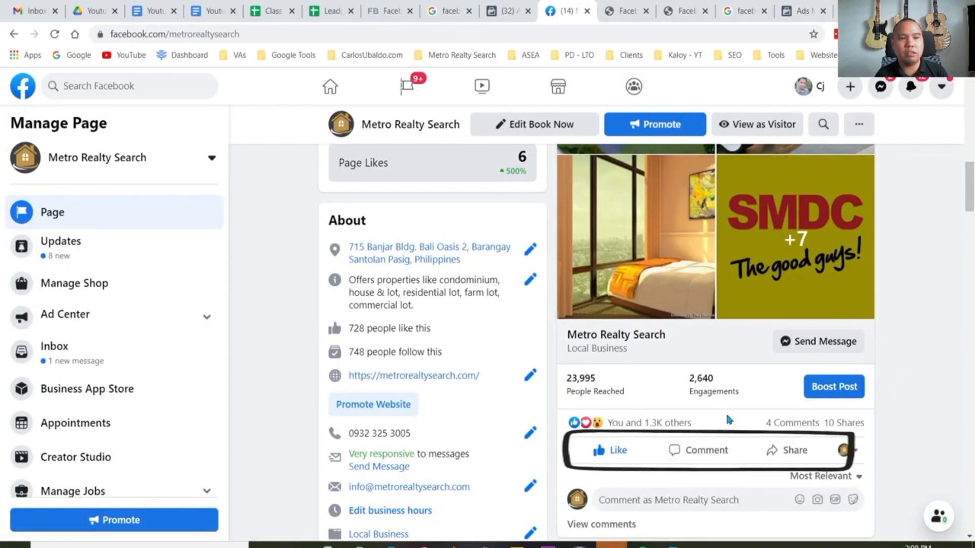
mouse_move(689, 427)
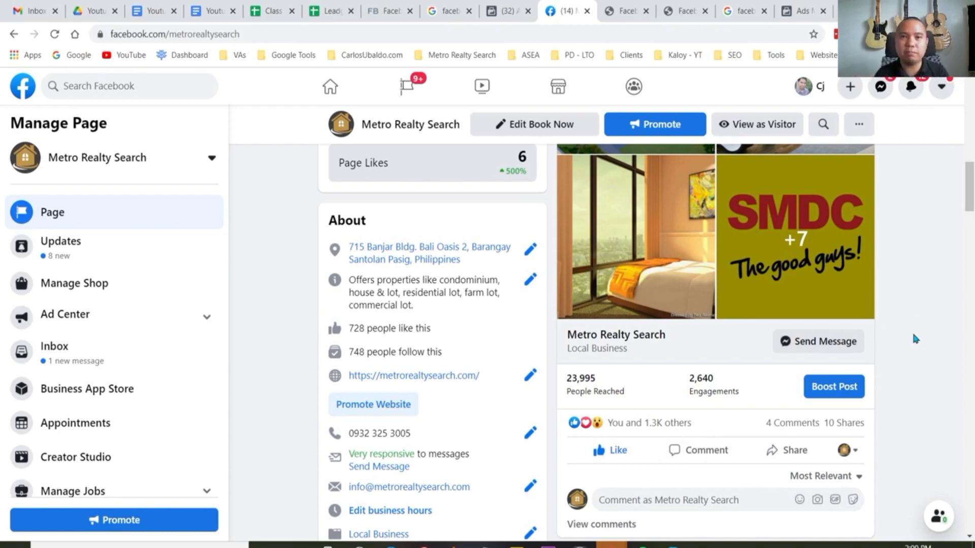
scroll(912, 334, up, 1)
Back in Ads Manager, compare the Ad Setup choices again and look over the ad's creative, message template and tracking sections.
click(801, 6)
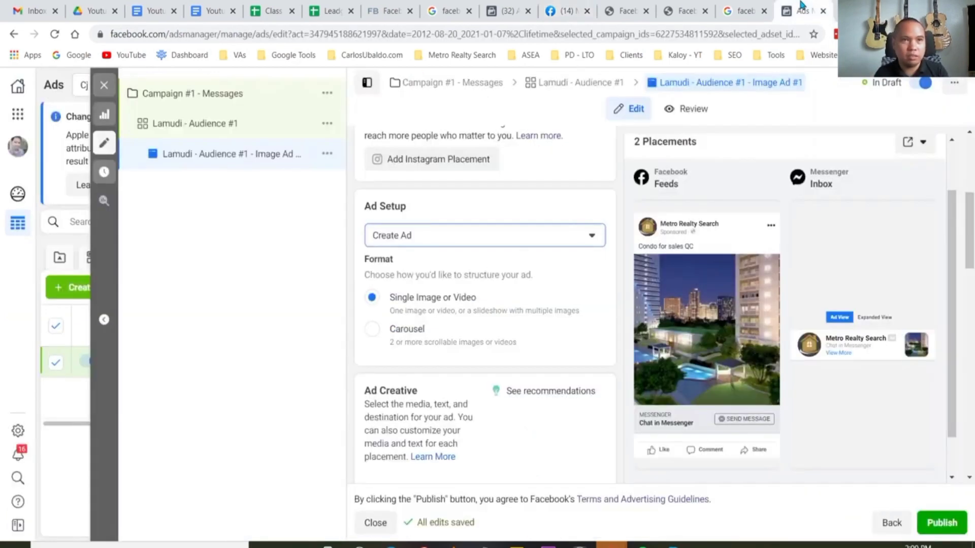
click(577, 242)
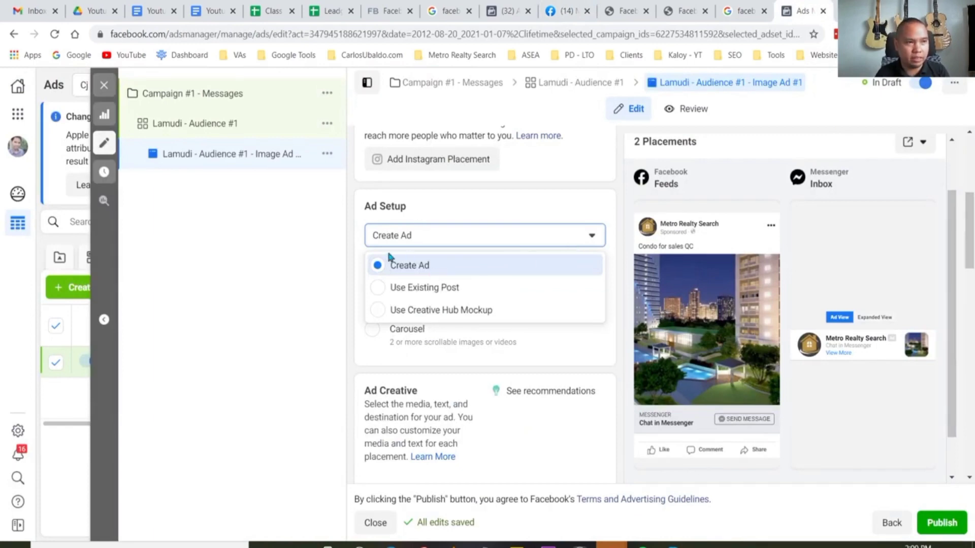
click(353, 248)
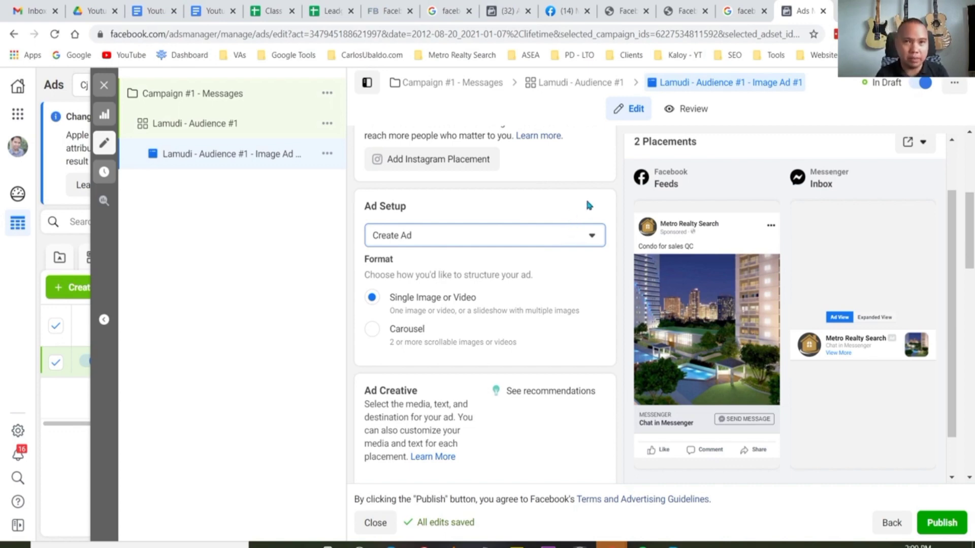
scroll(586, 199, down, 10)
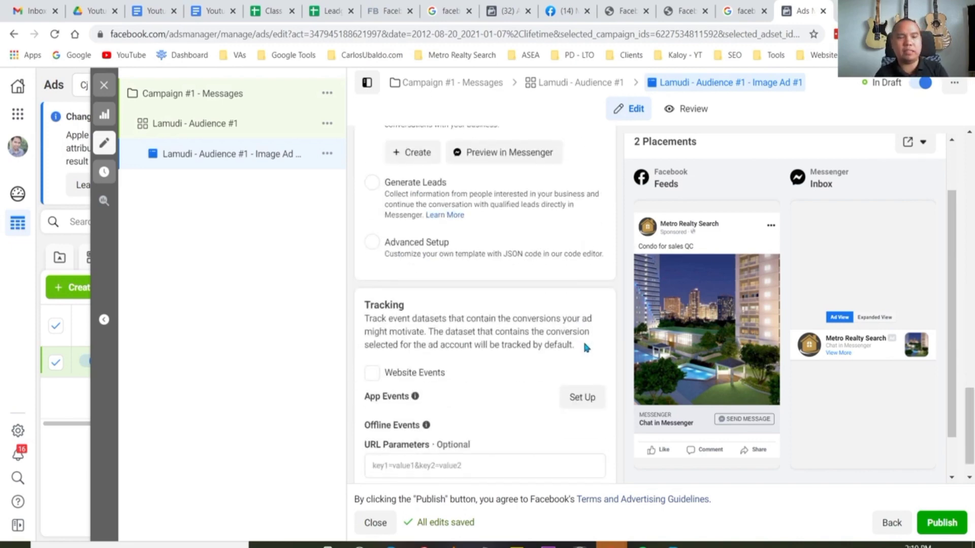
scroll(514, 316, up, 8)
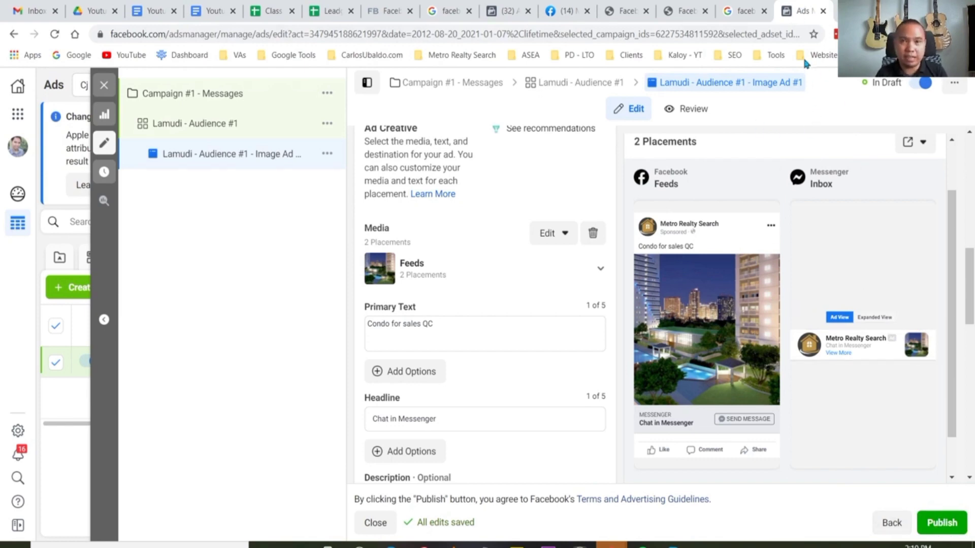
Close the ad editor without publishing and discard all unpublished drafts in the ad account from the campaigns overview.
click(103, 86)
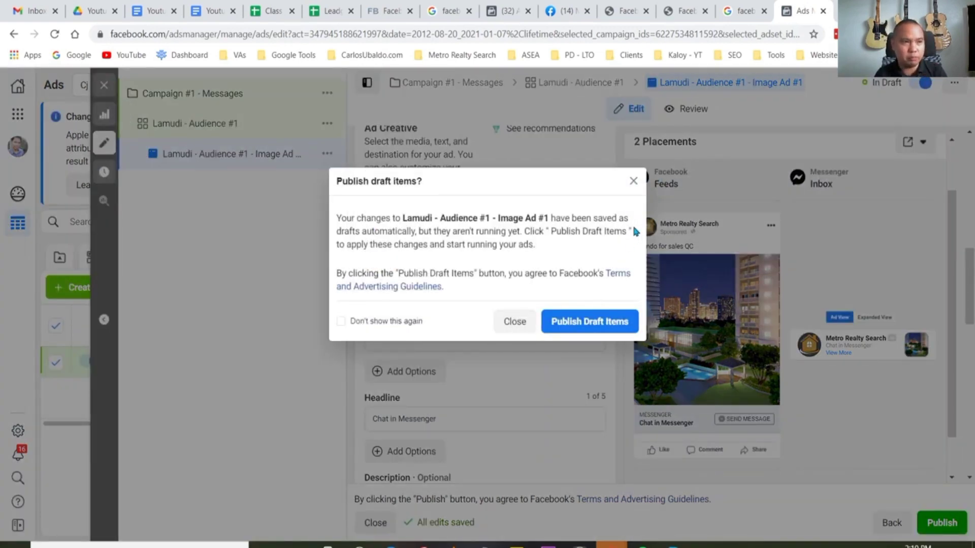
click(519, 322)
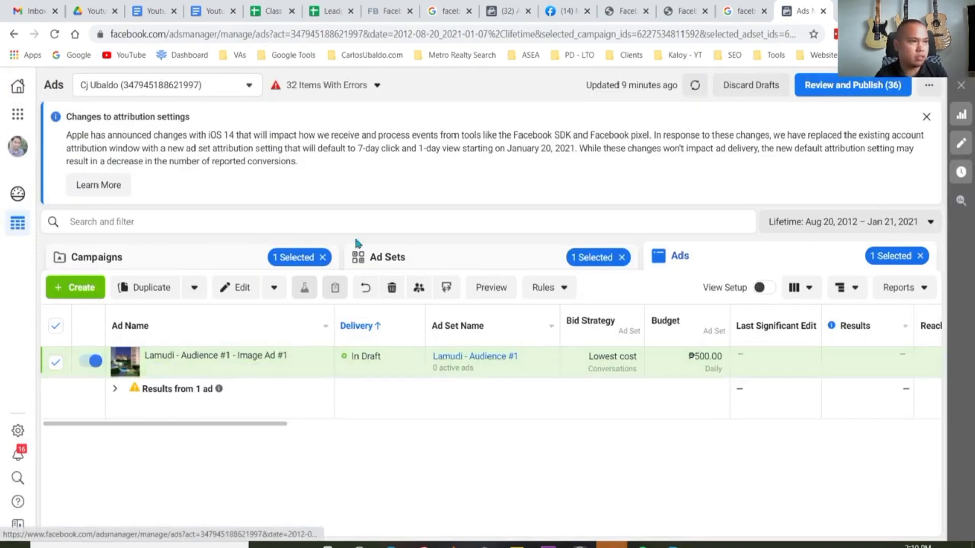
click(17, 113)
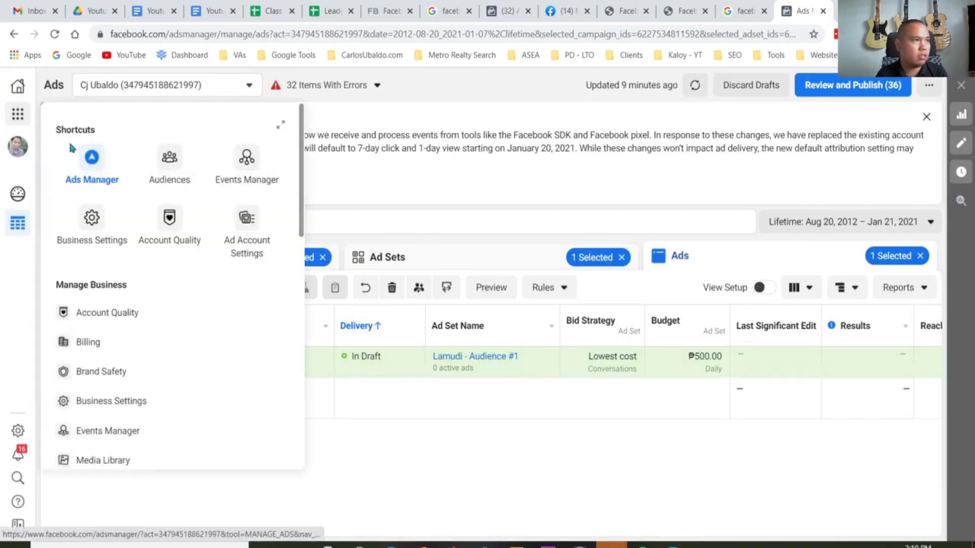
click(93, 162)
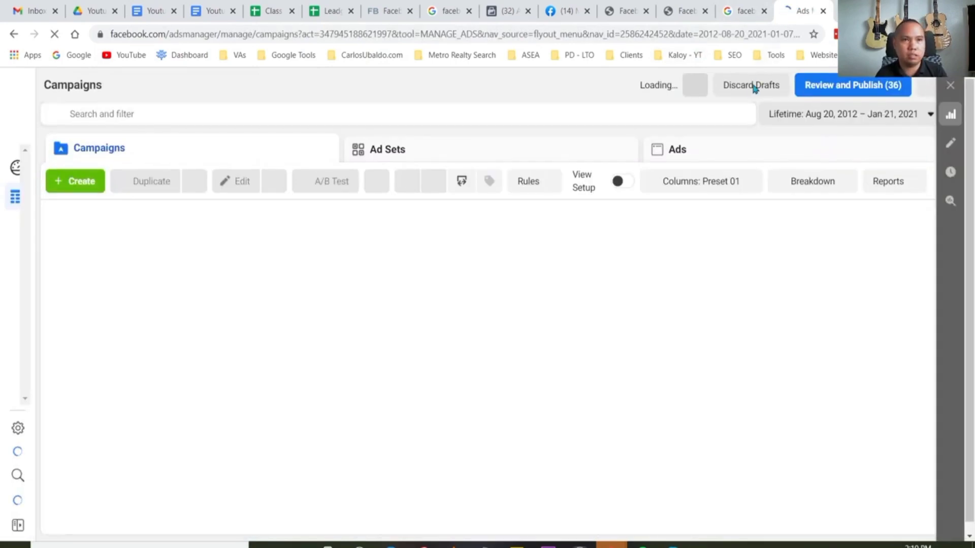
click(752, 87)
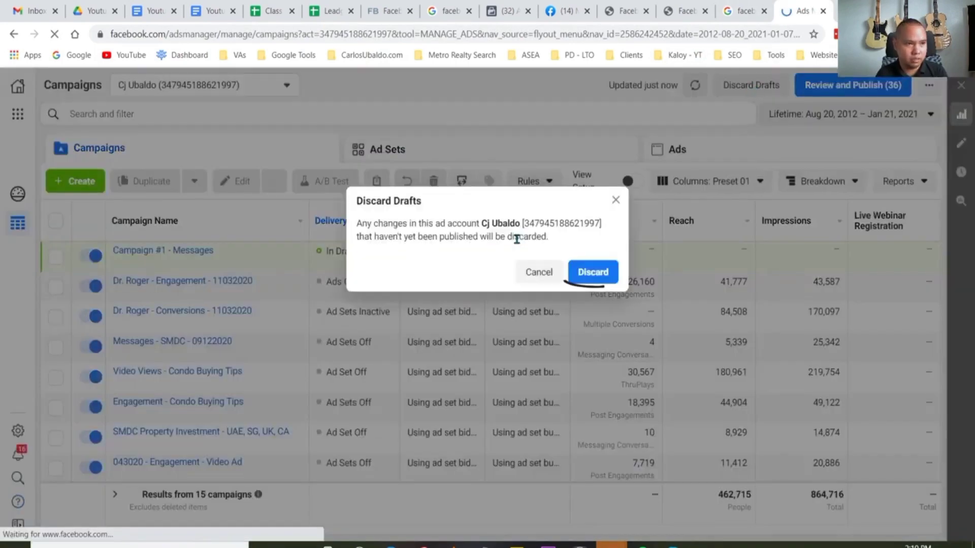
click(597, 274)
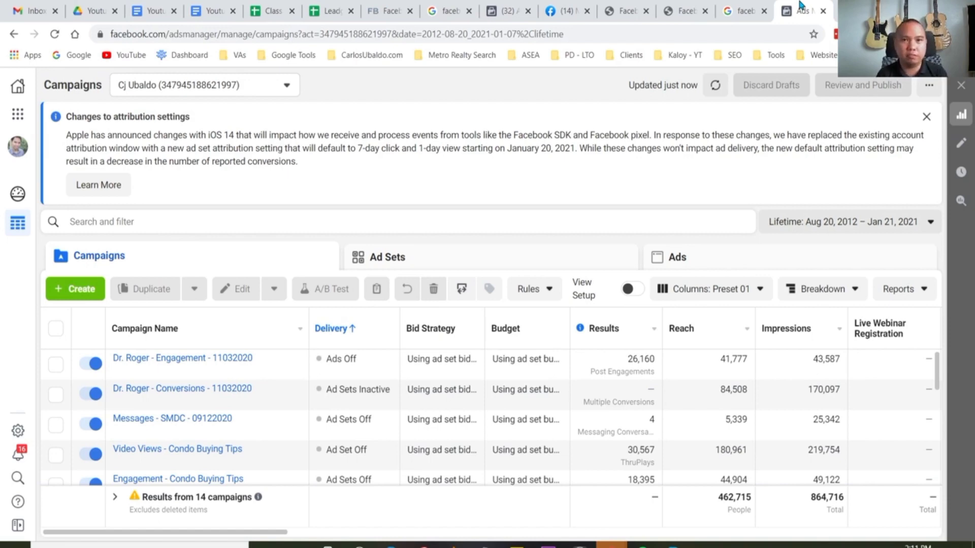
Bring up the Facebook campaign structure diagram in the browser and place it next to Ads Manager.
click(687, 5)
drag(686, 5, 751, 4)
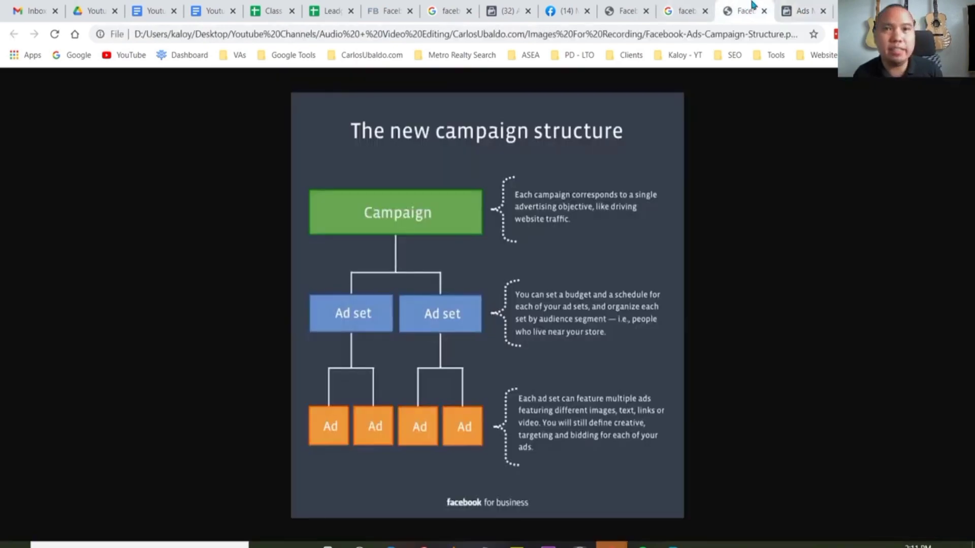